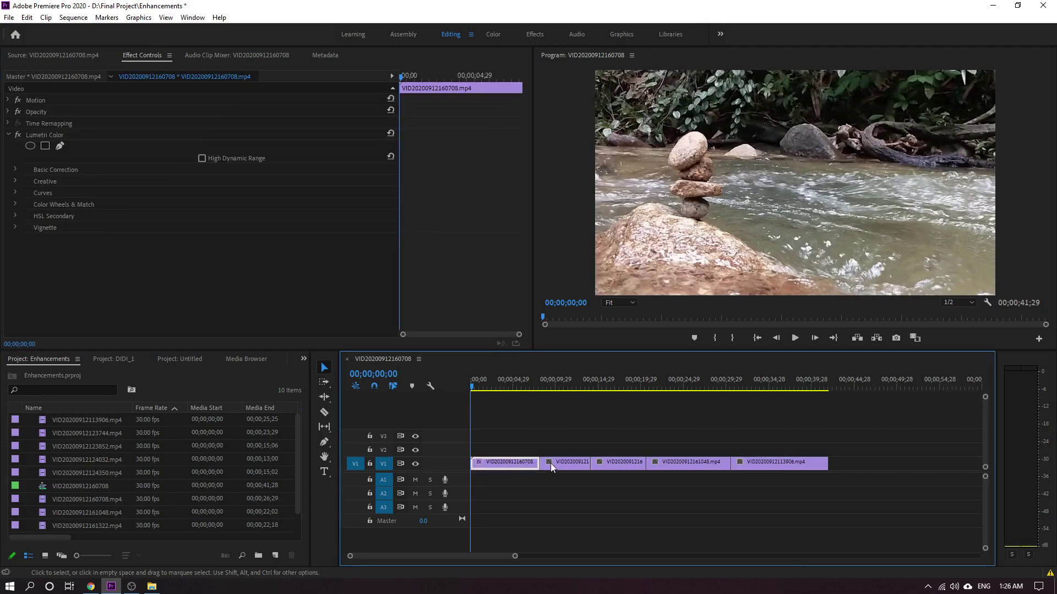
Preview frames from the clips along the sequence and return the playhead to the start.
{"action": "left_click", "coordinate": [570, 388]}
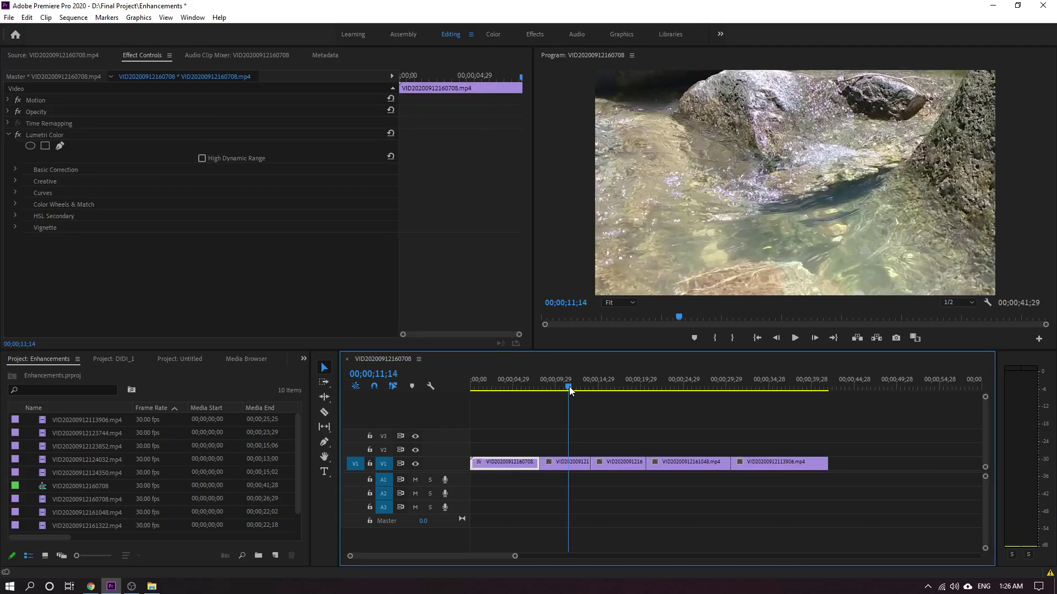
{"action": "left_click", "coordinate": [603, 387]}
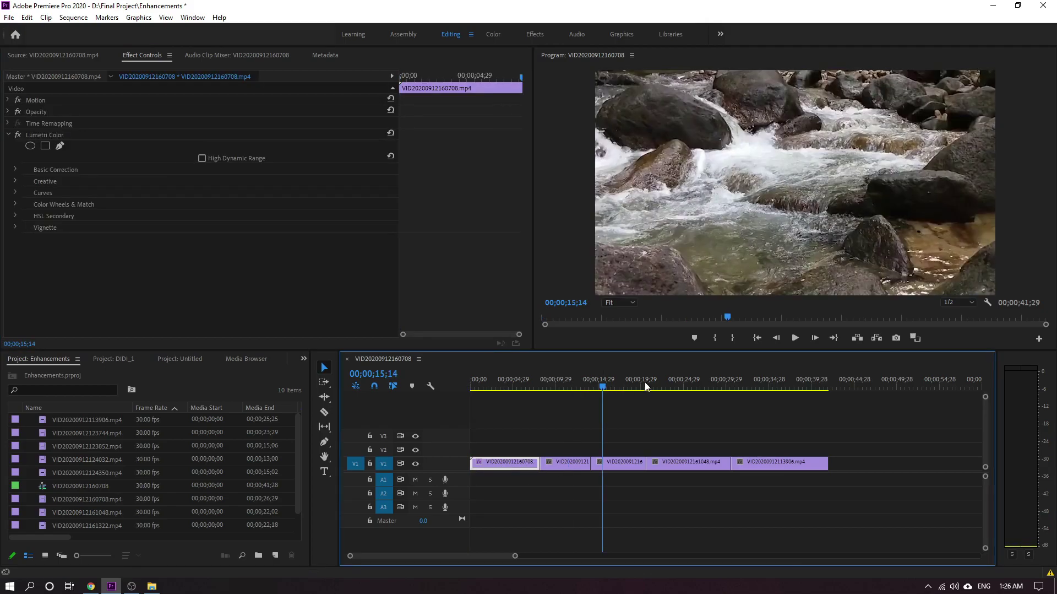
{"action": "left_click", "coordinate": [686, 386]}
{"action": "left_click", "coordinate": [748, 388]}
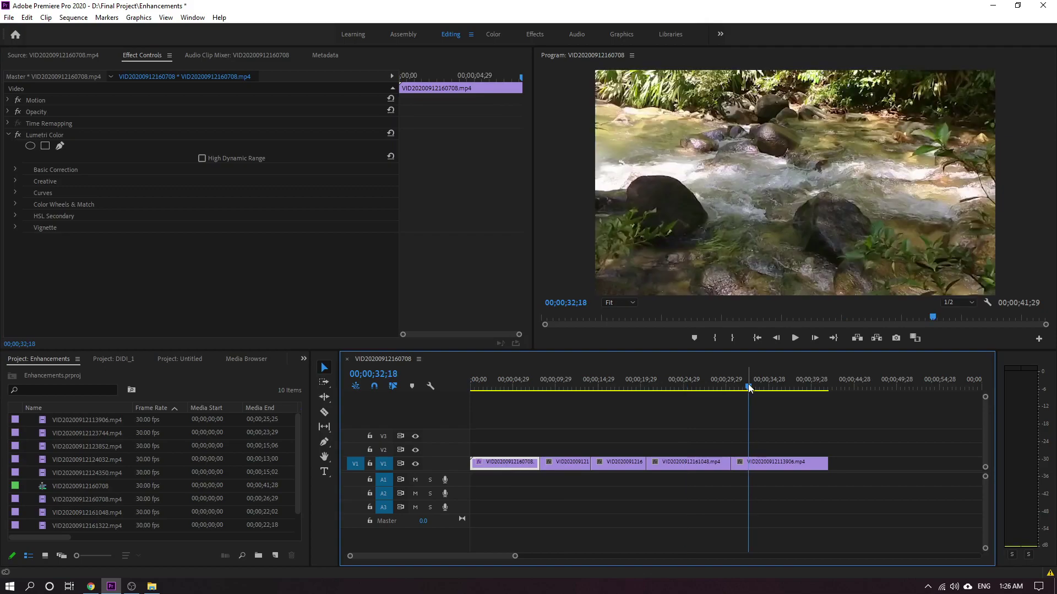
{"action": "left_click", "coordinate": [671, 389]}
{"action": "key", "text": "Home"}
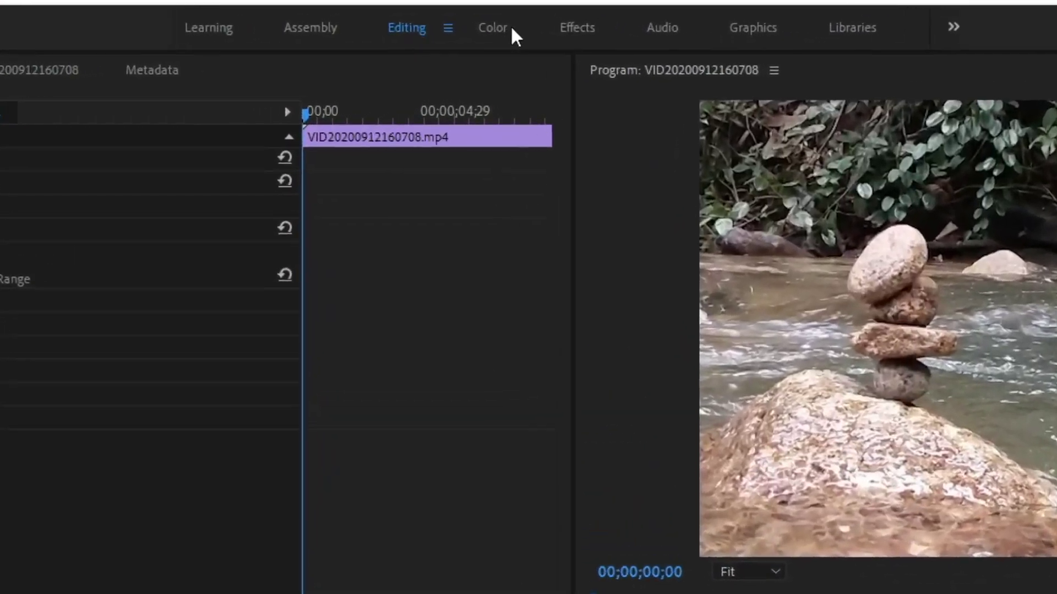
Switch to the Color workspace and place the playhead at 00;00;04;05 in the first clip.
{"action": "left_click", "coordinate": [494, 34]}
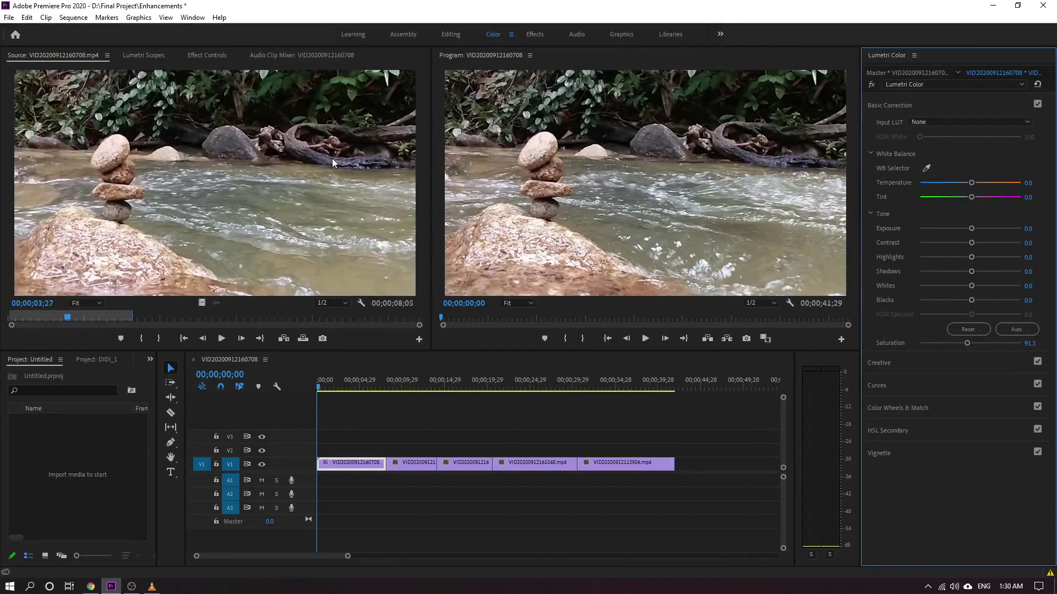
{"action": "left_click", "coordinate": [407, 461]}
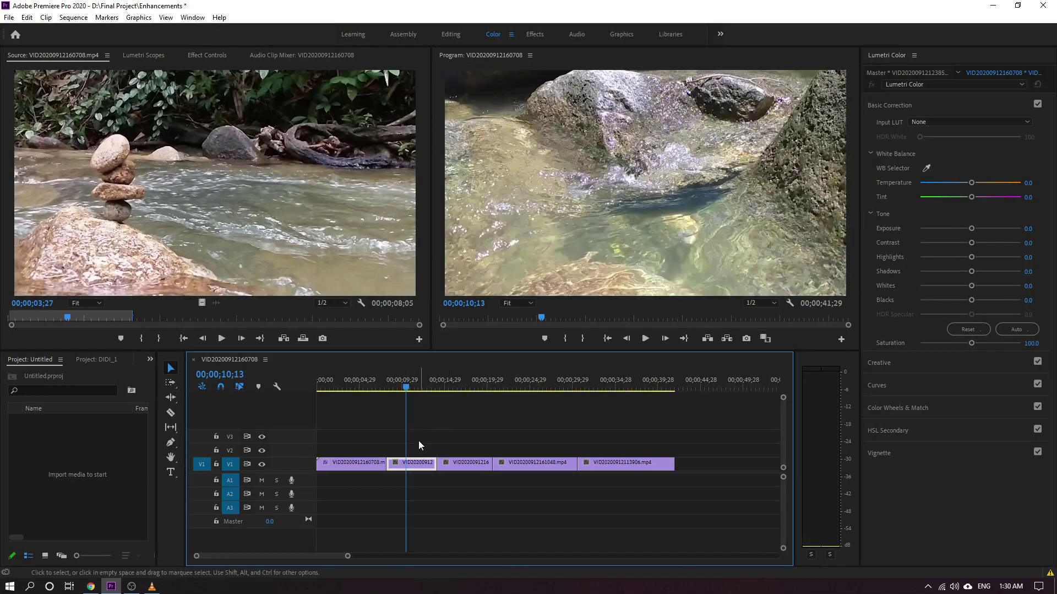
{"action": "key", "text": "Home"}
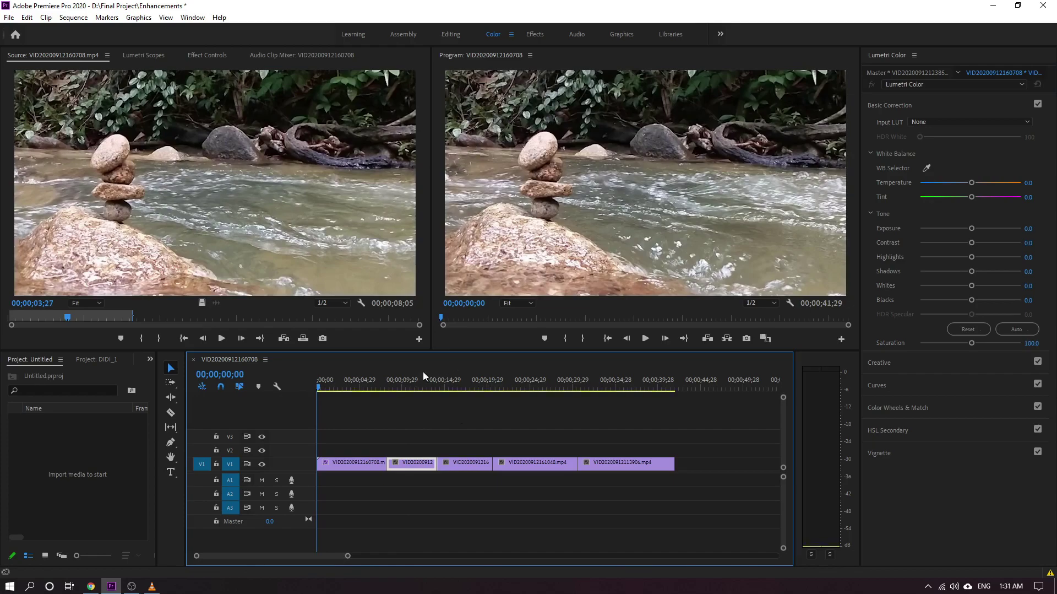
{"action": "left_click", "coordinate": [331, 387]}
{"action": "left_click_drag", "start_coordinate": [330, 387], "coordinate": [317, 388]}
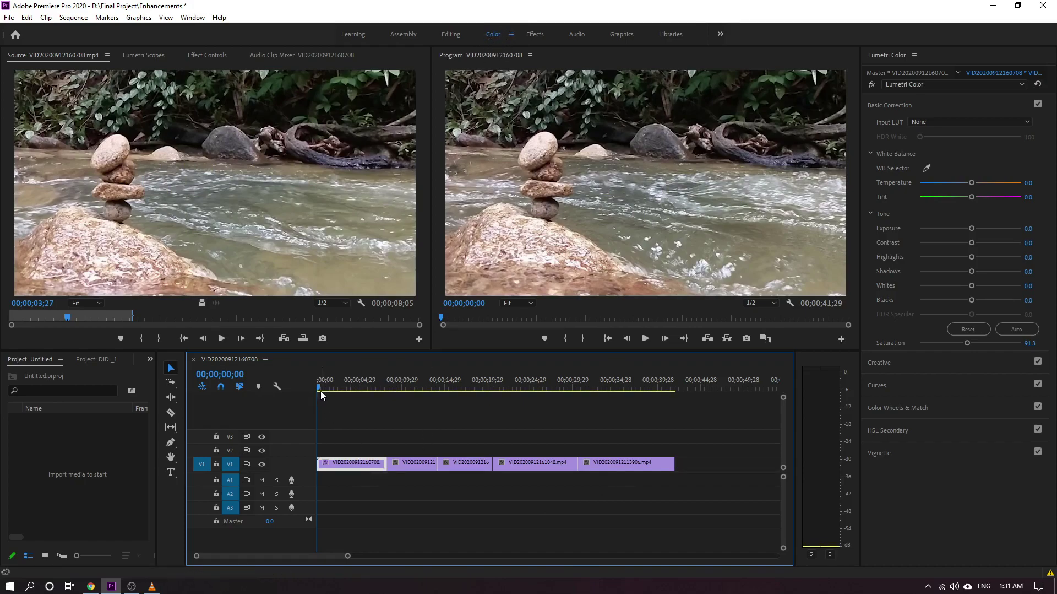
{"action": "left_click_drag", "start_coordinate": [318, 387], "coordinate": [353, 387]}
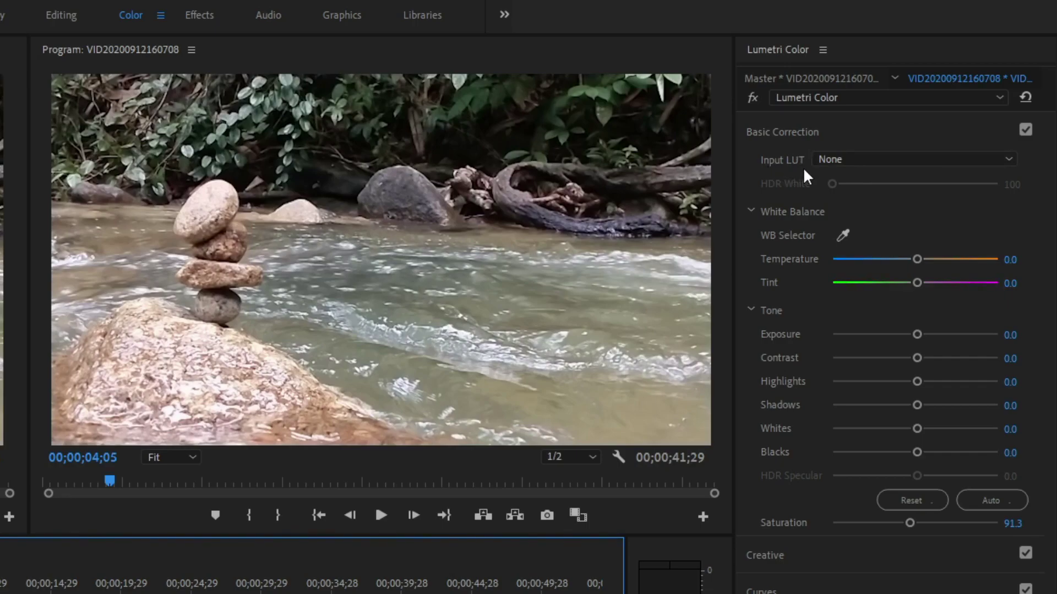
Try the input LUTs ALEXA_Default_LogC2Rec709, AlexaV3_K1S1_LogC2Video_DCIP3_EE and AlexaV3_K1S1_LogC2Video_Rec709_EE on the first clip.
{"action": "left_click", "coordinate": [851, 158]}
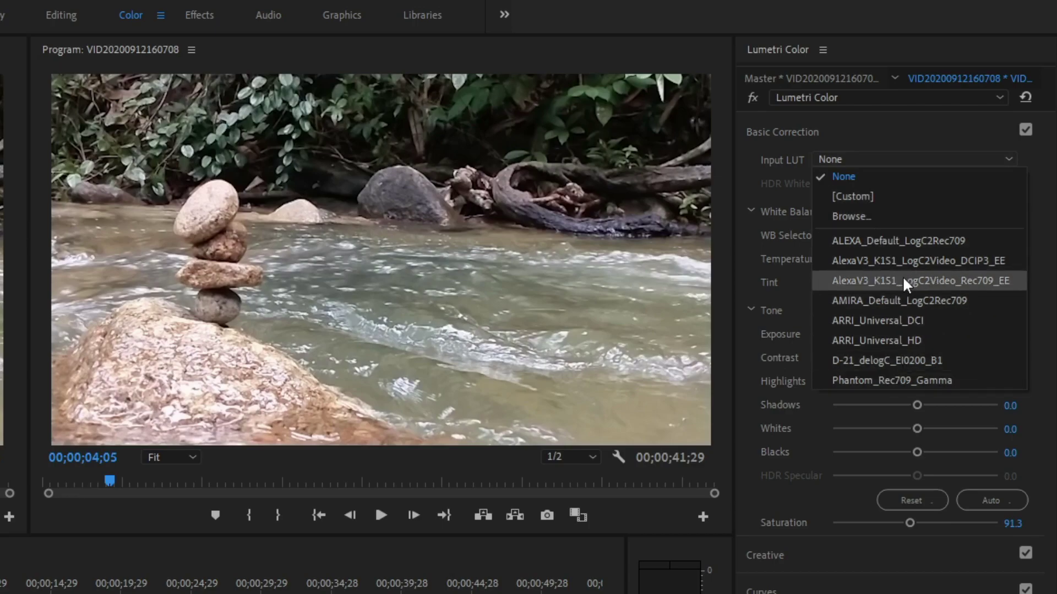
{"action": "left_click", "coordinate": [897, 243]}
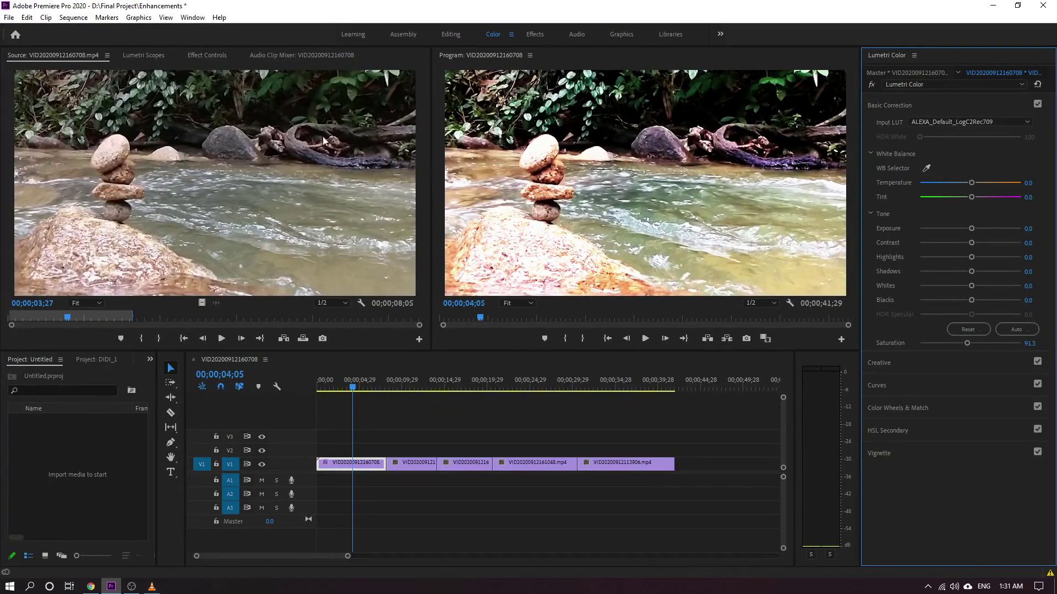
{"action": "left_click", "coordinate": [949, 122]}
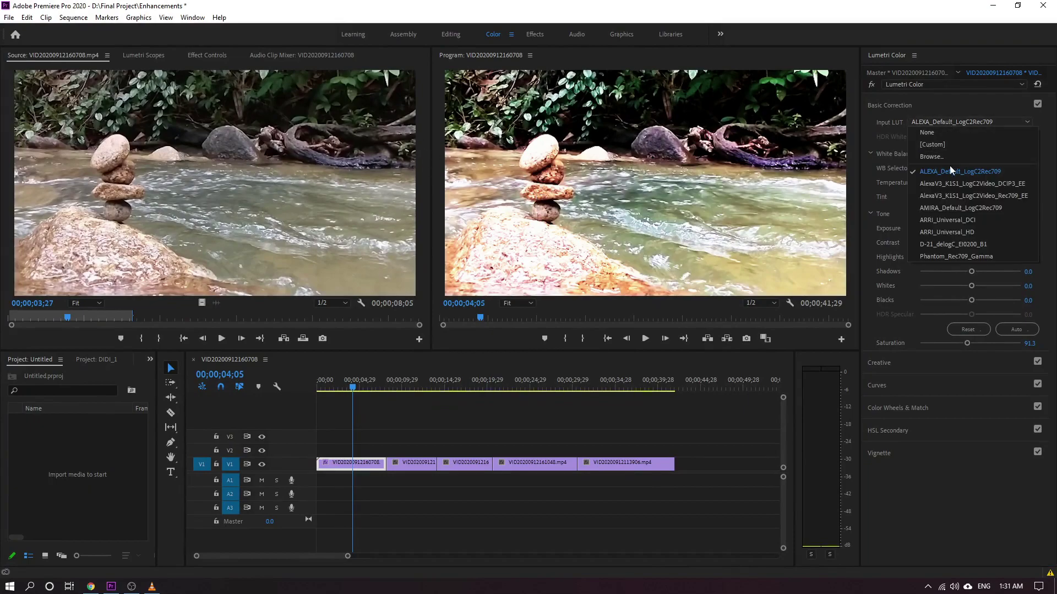
{"action": "left_click", "coordinate": [948, 185]}
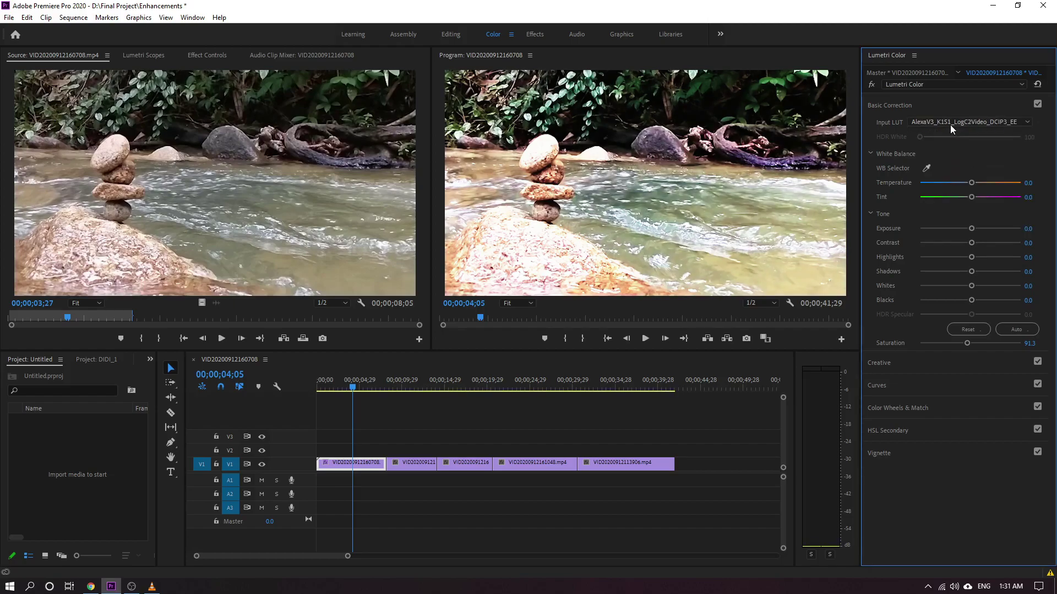
{"action": "left_click", "coordinate": [951, 123]}
{"action": "left_click", "coordinate": [958, 196]}
Try the input LUTs AMIRA_Default_LogC2Rec709, ARRI_Universal_DCI and ARRI_Universal_HD on the first clip.
{"action": "left_click", "coordinate": [957, 123]}
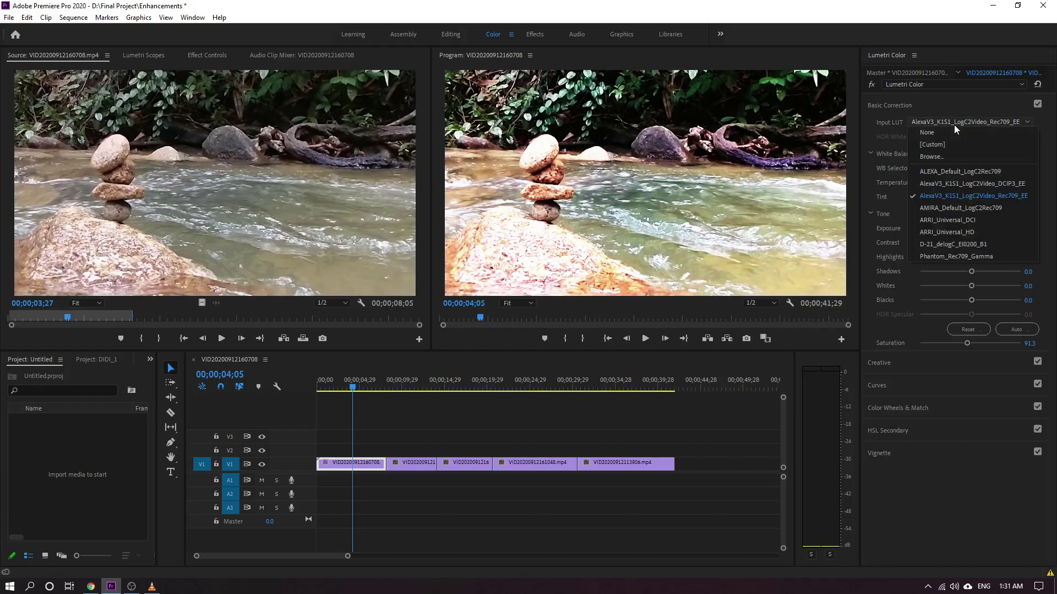
{"action": "left_click", "coordinate": [946, 206]}
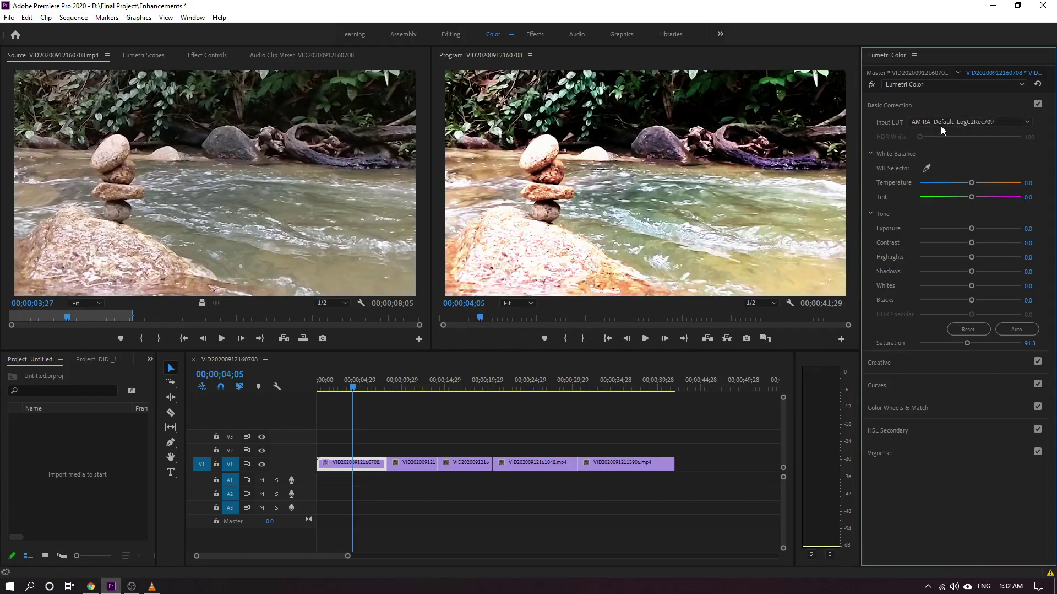
{"action": "left_click", "coordinate": [941, 124]}
{"action": "left_click", "coordinate": [947, 223]}
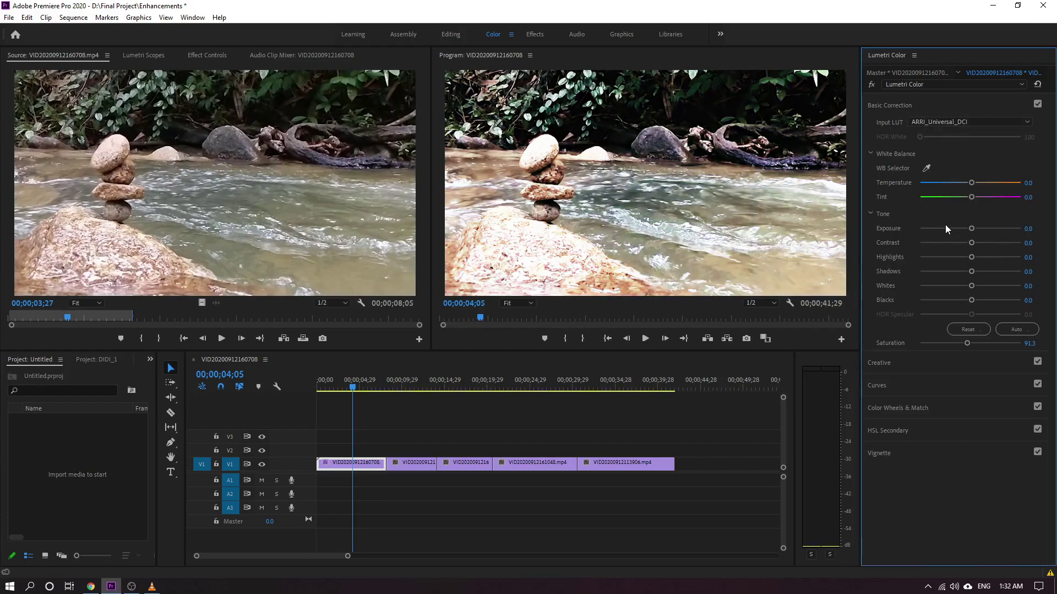
{"action": "left_click", "coordinate": [953, 123]}
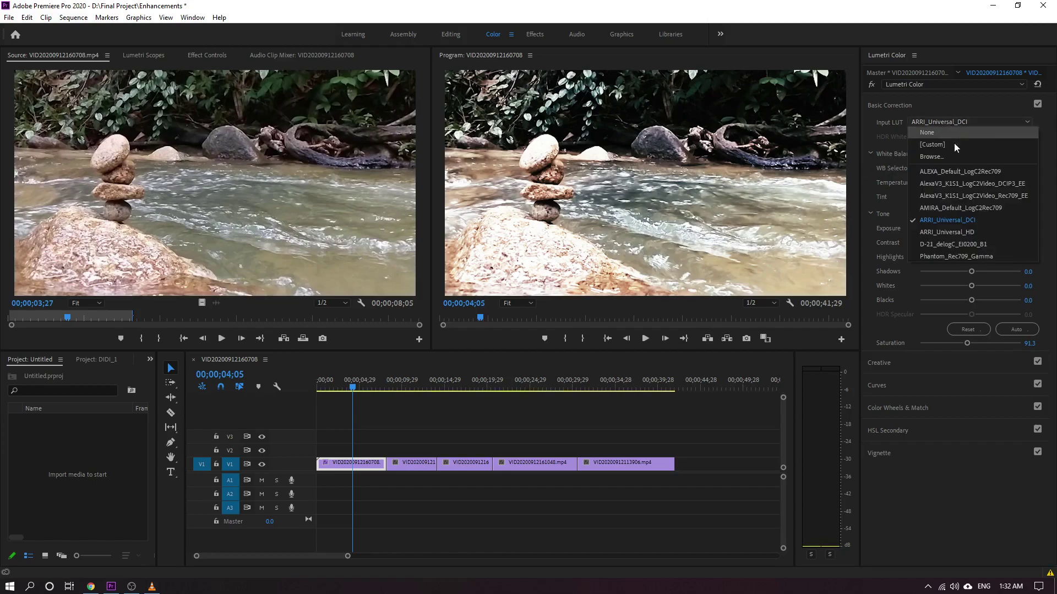
{"action": "left_click", "coordinate": [958, 232]}
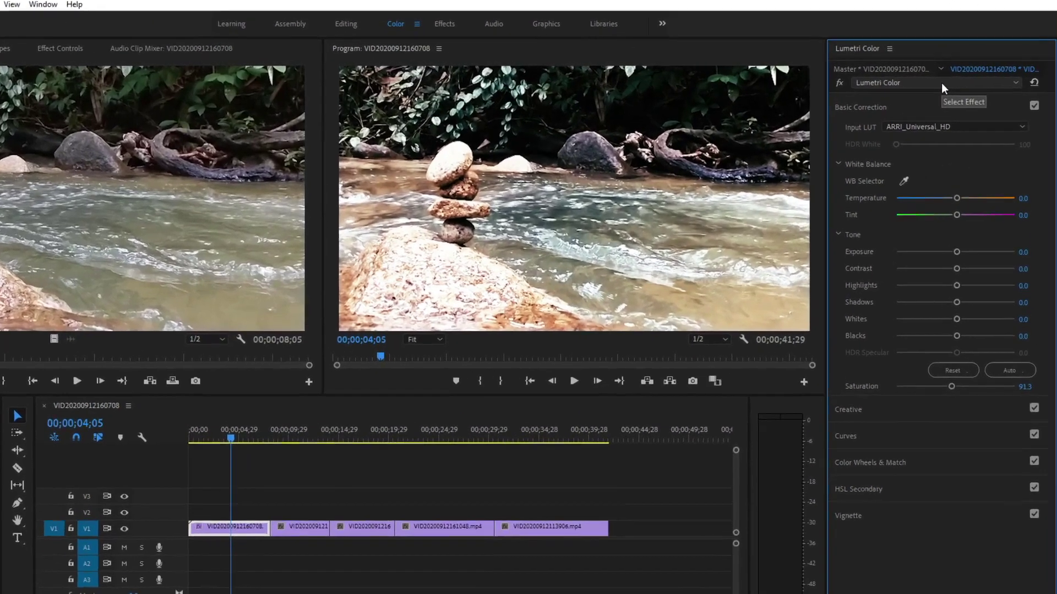
Clear the Lumetri Color effect from the first clip.
{"action": "left_click", "coordinate": [959, 83]}
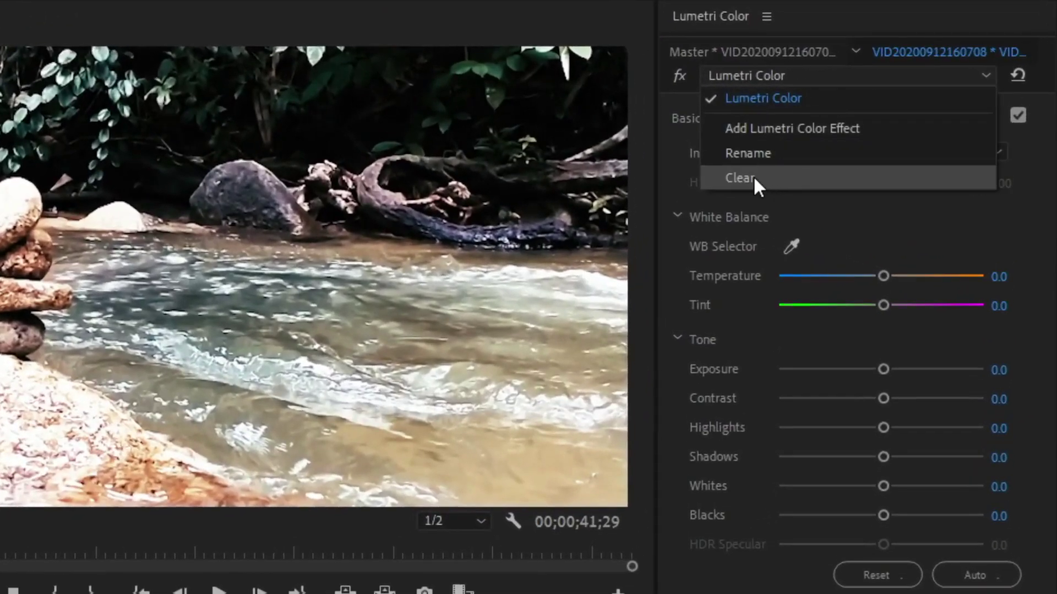
{"action": "left_click", "coordinate": [822, 160]}
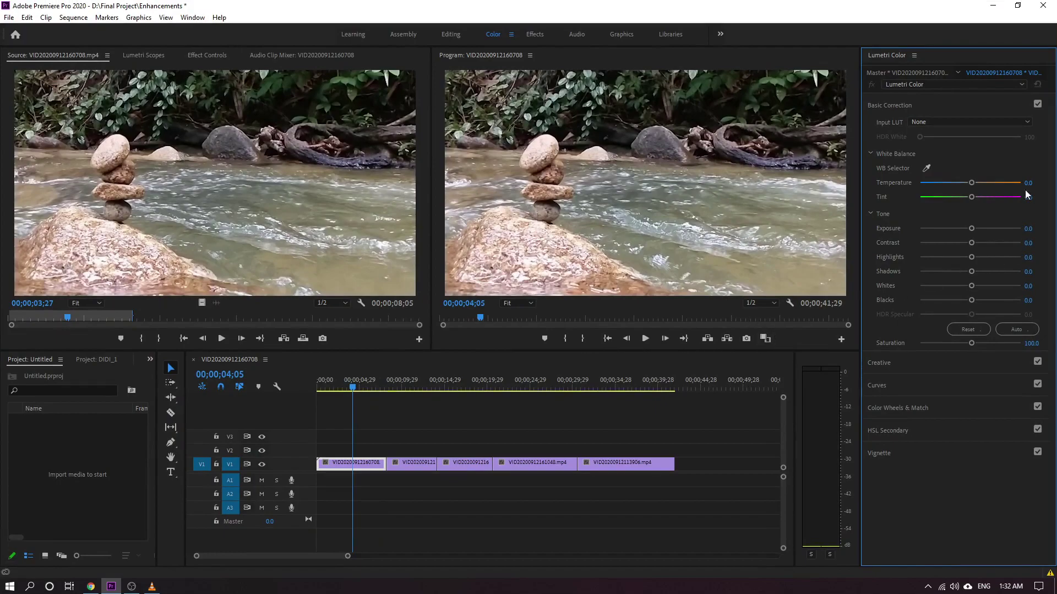
{"action": "left_click", "coordinate": [1026, 123]}
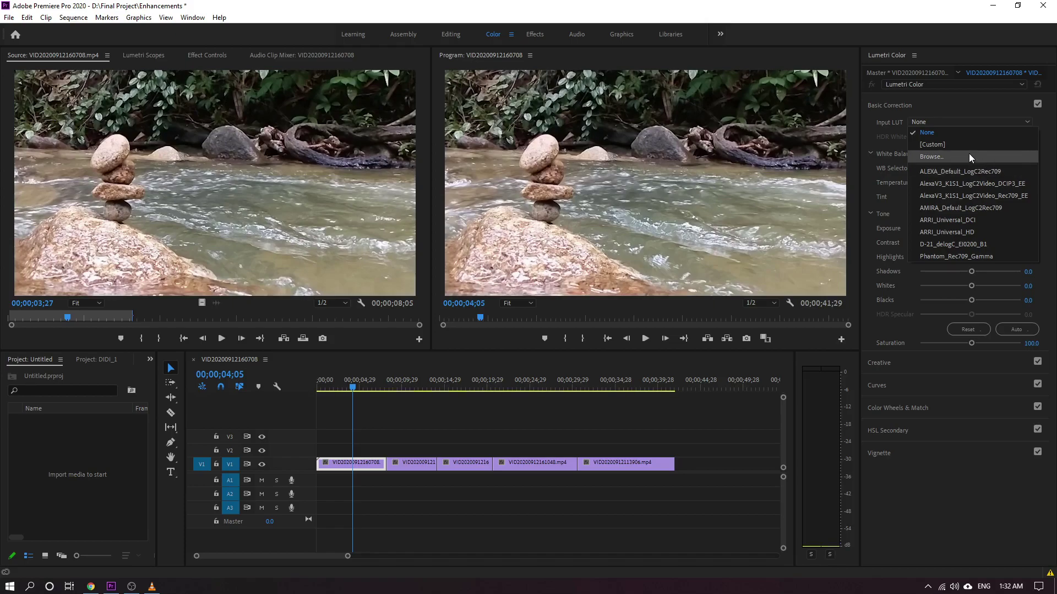
{"action": "left_click", "coordinate": [941, 156]}
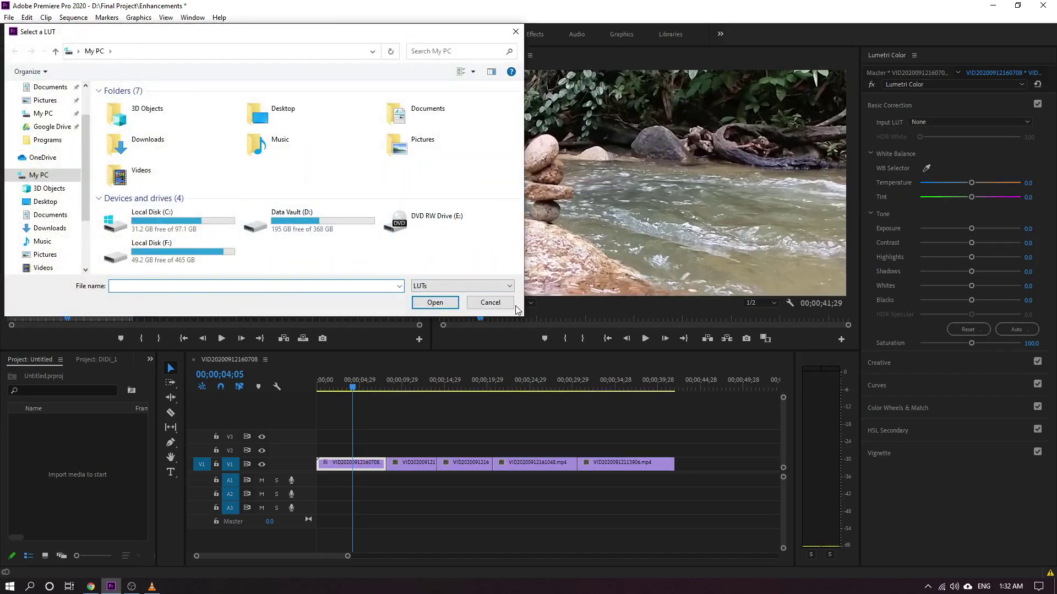
{"action": "left_click", "coordinate": [499, 304]}
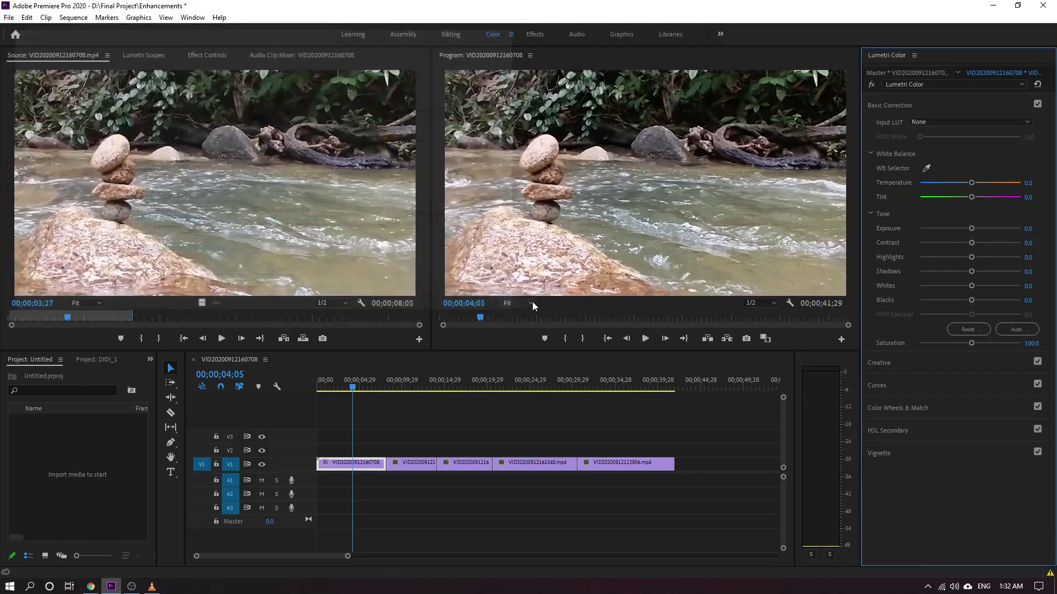
{"action": "left_click", "coordinate": [950, 121]}
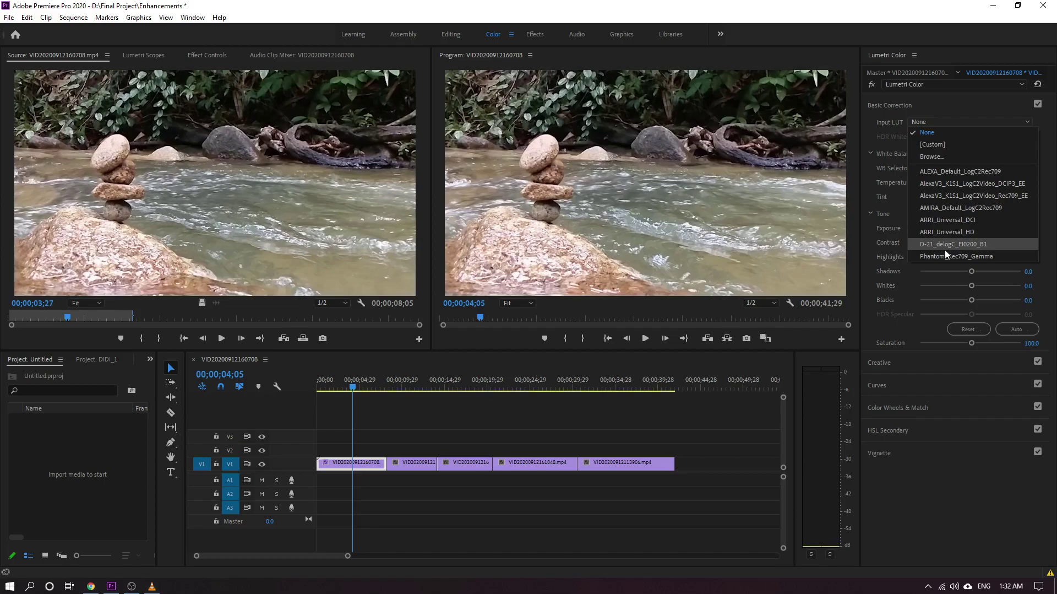
{"action": "left_click", "coordinate": [961, 111]}
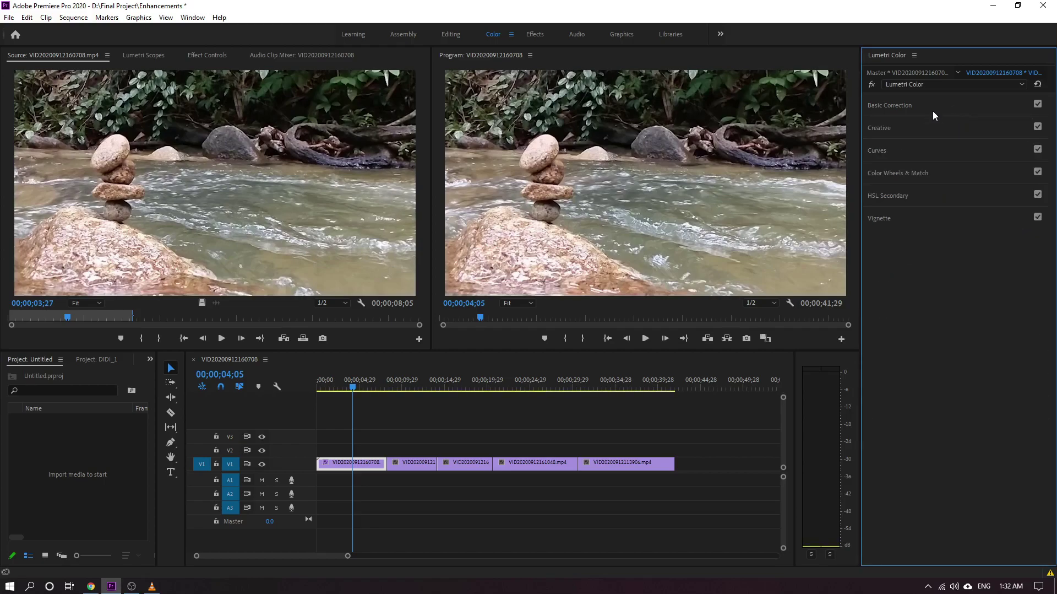
{"action": "left_click", "coordinate": [906, 107]}
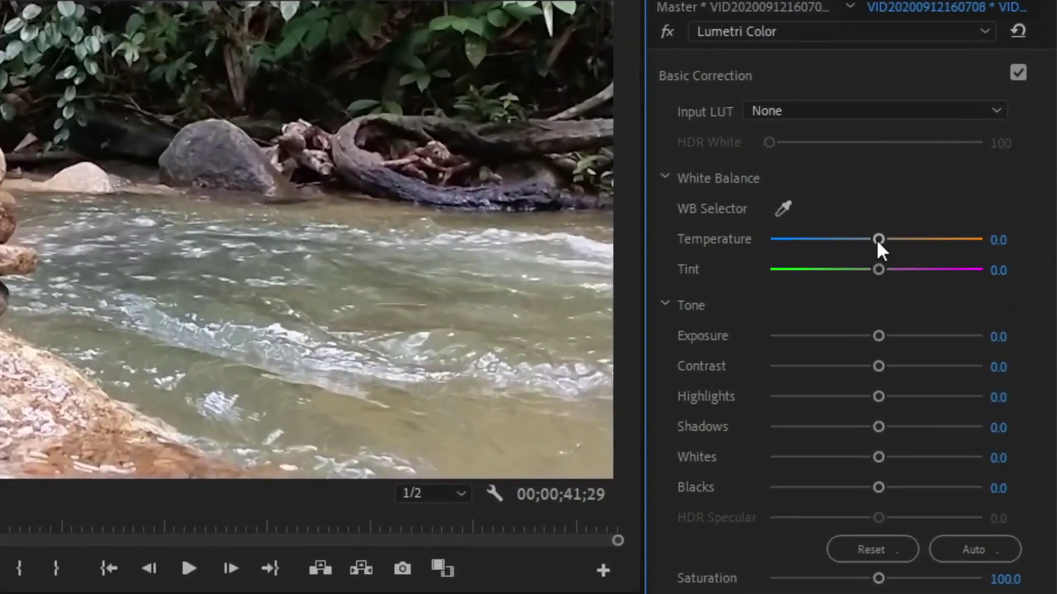
Try a warm Temperature of about 42 and a cool one of about -58 on the first clip, and reset it to 0.
{"action": "left_click_drag", "start_coordinate": [878, 240], "coordinate": [921, 238]}
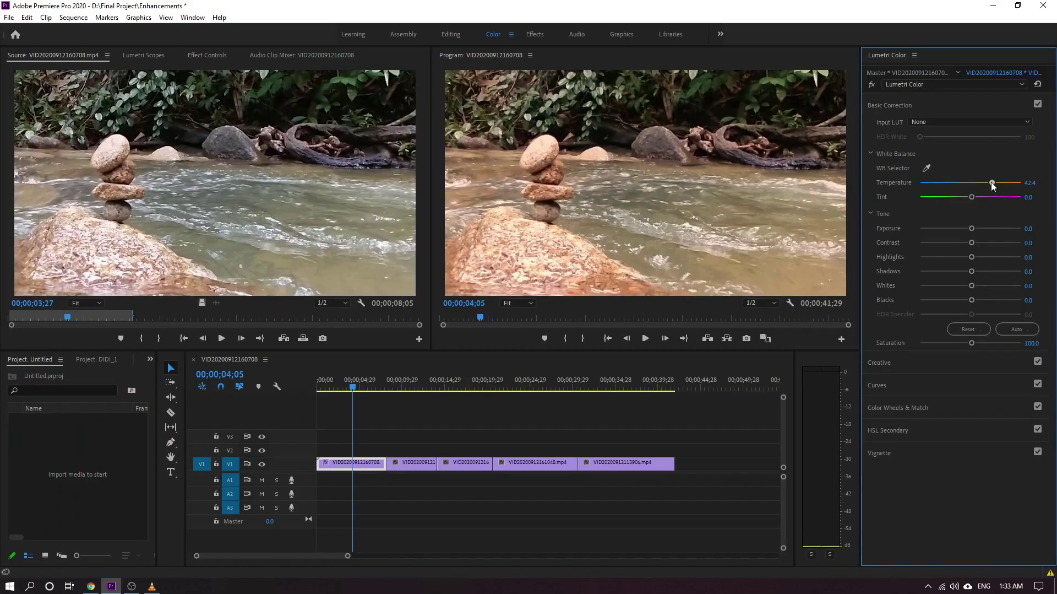
{"action": "left_click_drag", "start_coordinate": [992, 182], "coordinate": [988, 184]}
{"action": "left_click_drag", "start_coordinate": [989, 184], "coordinate": [942, 192]}
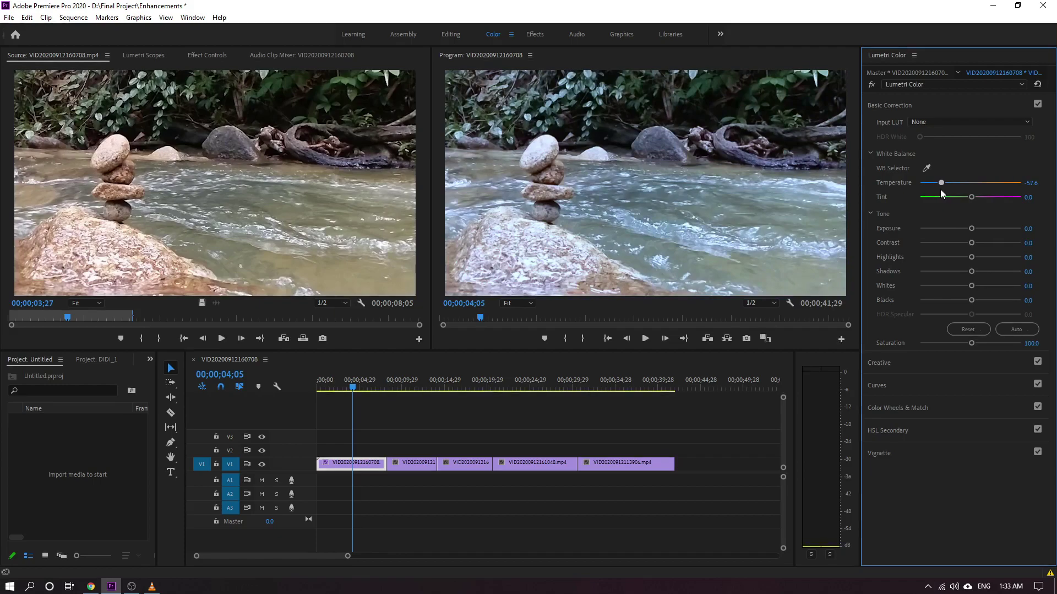
{"action": "left_click_drag", "start_coordinate": [943, 191], "coordinate": [973, 189]}
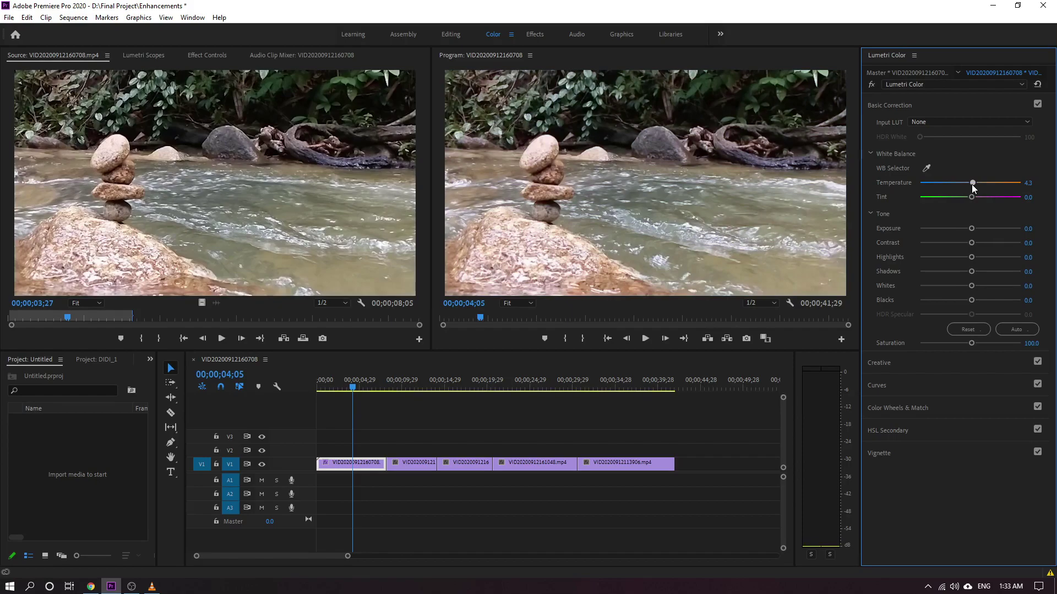
{"action": "left_click", "coordinate": [1029, 182]}
{"action": "type", "text": "0"}
{"action": "key", "text": "Return"}
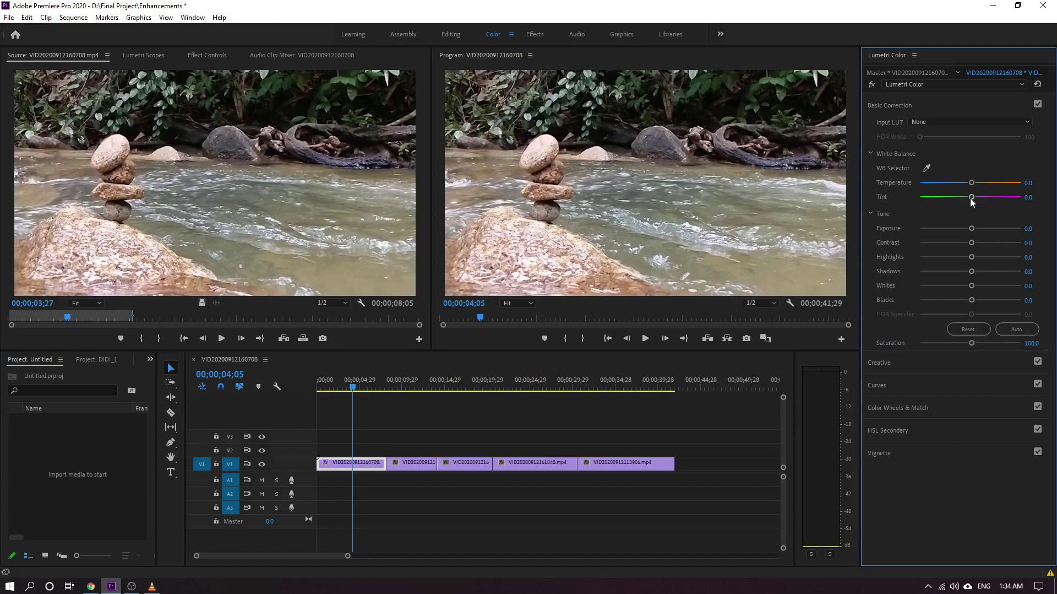
Try a slight magenta Tint on the first clip and reset the Tint to 0.
{"action": "mouse_move", "coordinate": [971, 198]}
{"action": "left_mouse_down"}
{"action": "mouse_move", "coordinate": [939, 202]}
{"action": "mouse_move", "coordinate": [1005, 202]}
{"action": "mouse_move", "coordinate": [942, 206]}
{"action": "mouse_move", "coordinate": [972, 199]}
{"action": "left_mouse_up"}
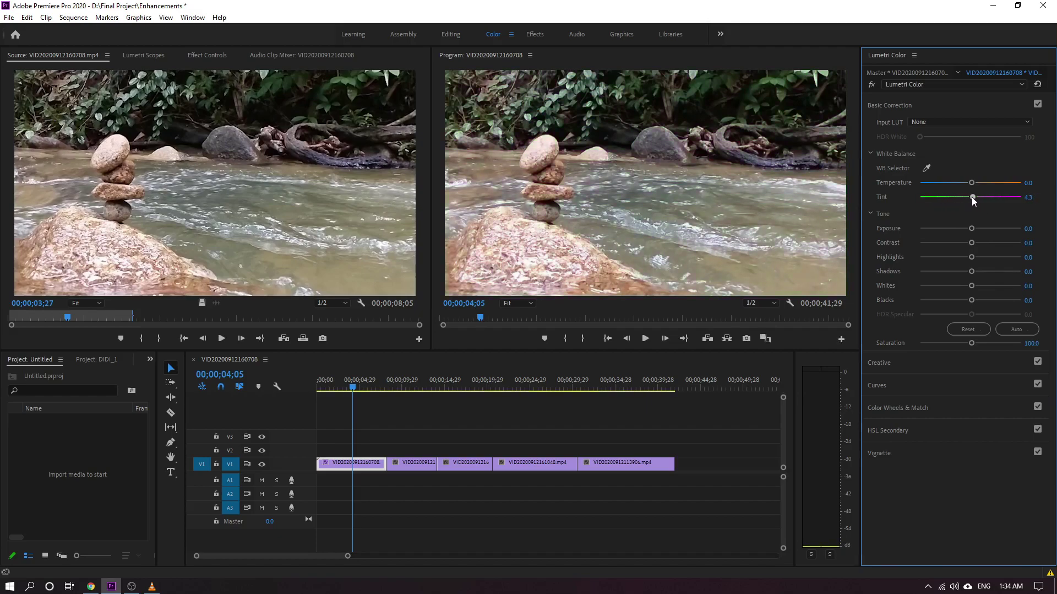
{"action": "left_click", "coordinate": [1028, 197]}
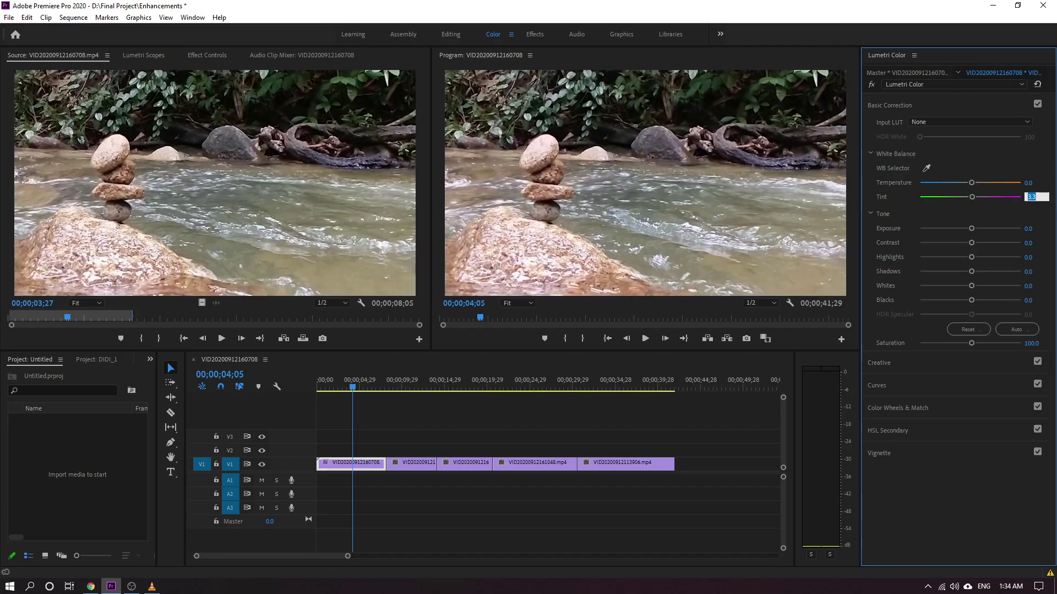
{"action": "type", "text": "0"}
{"action": "key", "text": "Return"}
Try a slightly lower Exposure on the first clip and reset the Exposure to 0.
{"action": "mouse_move", "coordinate": [972, 231]}
{"action": "left_mouse_down"}
{"action": "mouse_move", "coordinate": [993, 235]}
{"action": "mouse_move", "coordinate": [952, 230]}
{"action": "mouse_move", "coordinate": [963, 231]}
{"action": "left_mouse_up"}
{"action": "left_click", "coordinate": [1030, 228]}
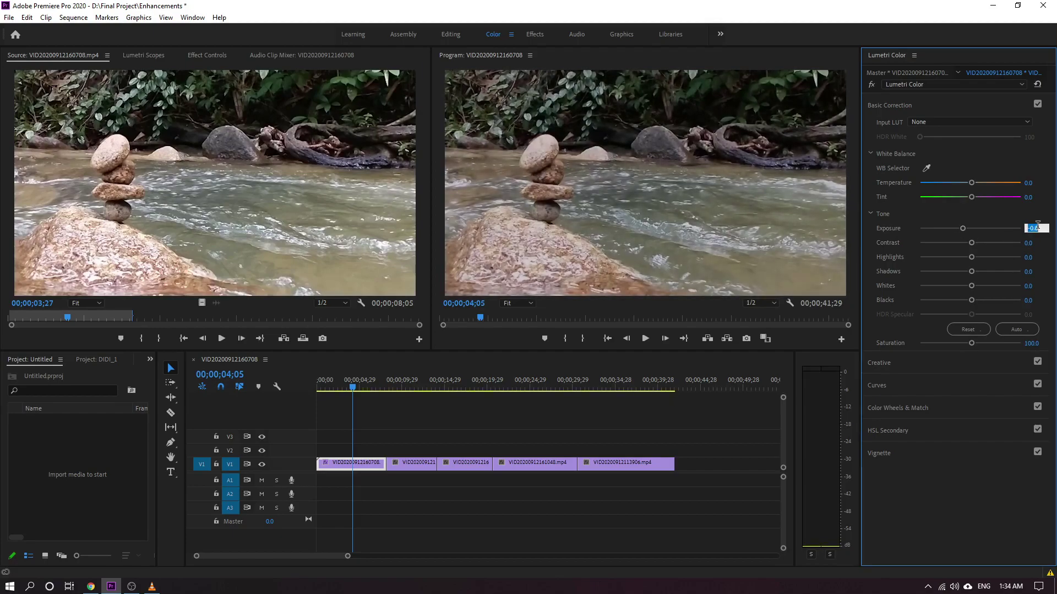
{"action": "type", "text": "0"}
{"action": "key", "text": "Return"}
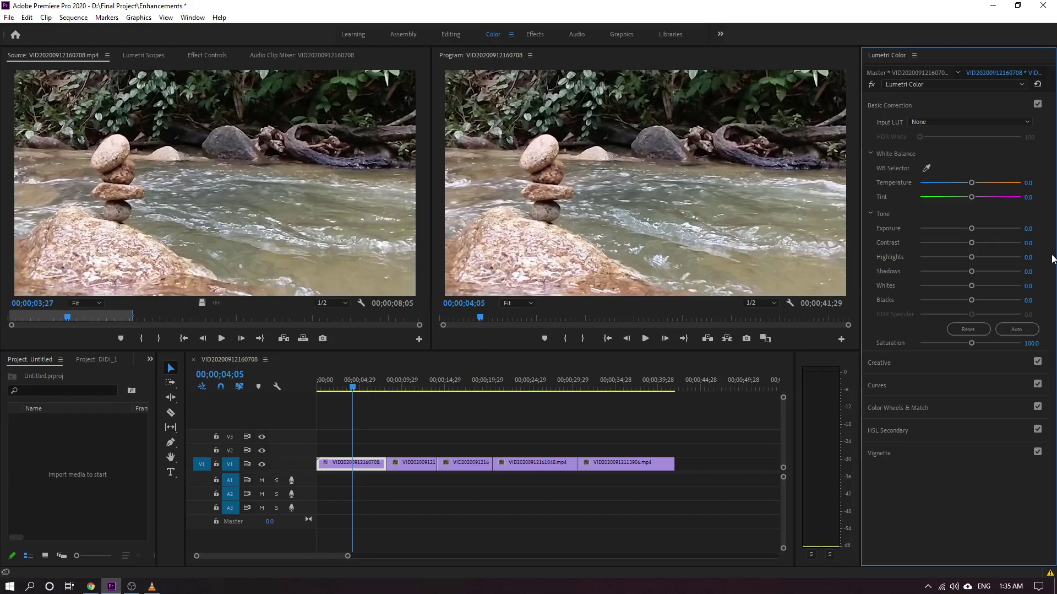
Turn the first clip black and white by setting its Saturation to 0.
{"action": "left_click_drag", "start_coordinate": [972, 243], "coordinate": [963, 300]}
{"action": "left_click_drag", "start_coordinate": [972, 344], "coordinate": [926, 344]}
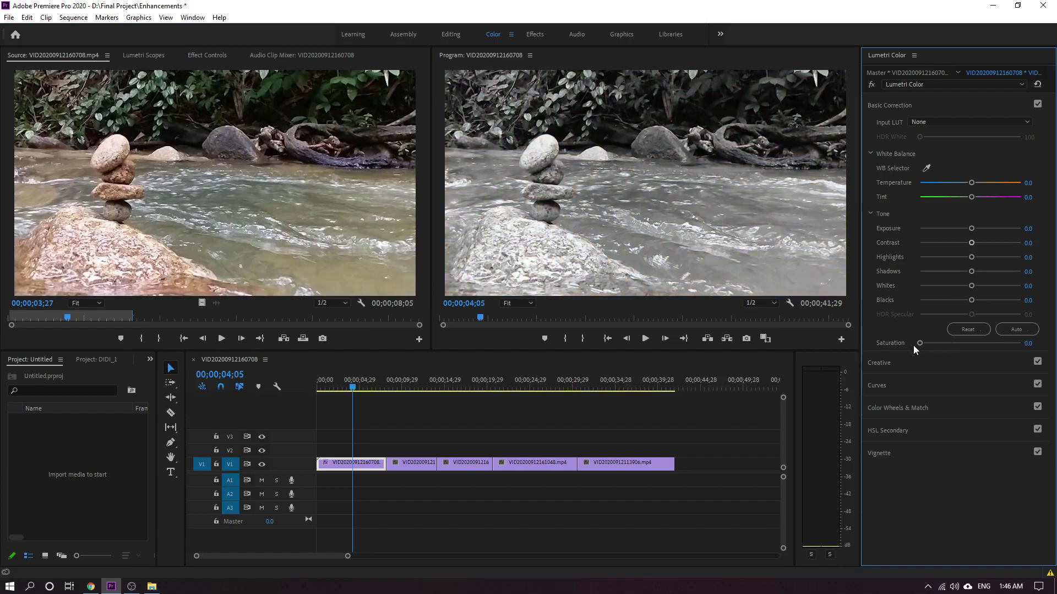
Try the CineSpace2383sRGB6bit creative Look on the first clip.
{"action": "left_click_drag", "start_coordinate": [972, 228], "coordinate": [962, 310]}
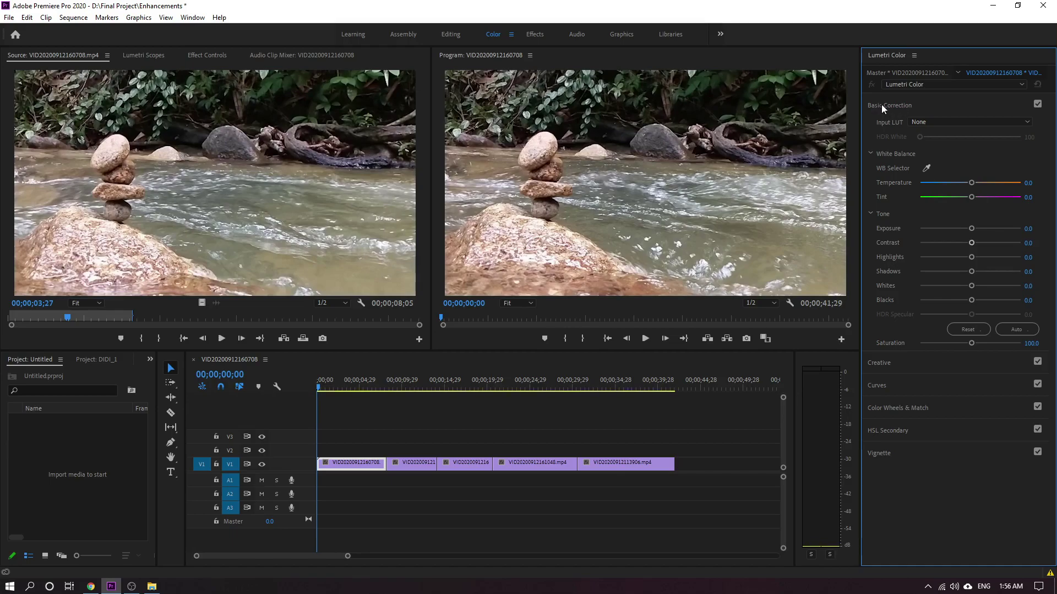
{"action": "left_click", "coordinate": [883, 106]}
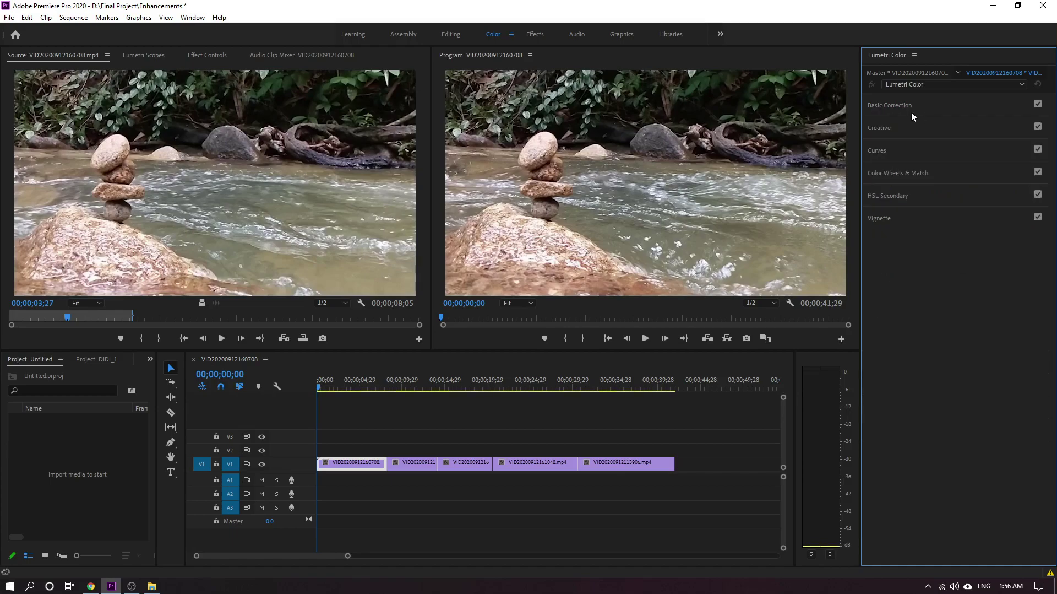
{"action": "left_click", "coordinate": [881, 128]}
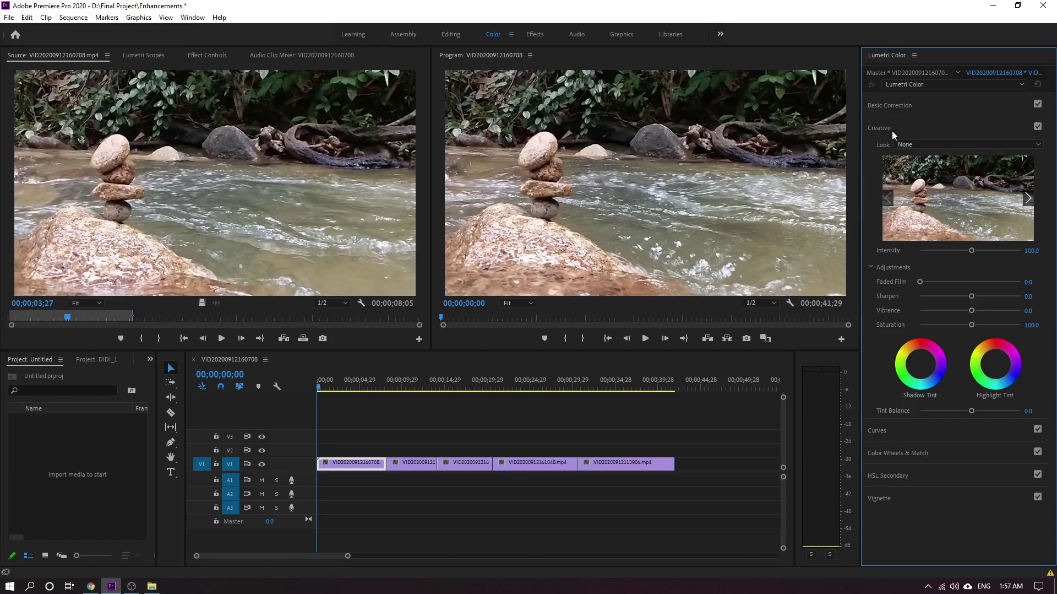
{"action": "left_click", "coordinate": [915, 144]}
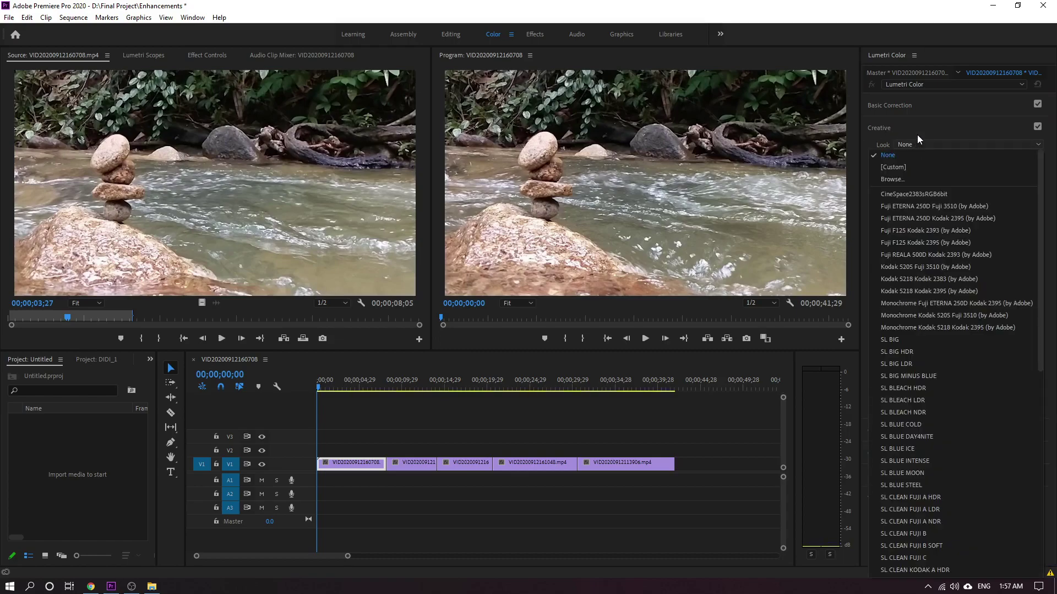
{"action": "left_click", "coordinate": [923, 196]}
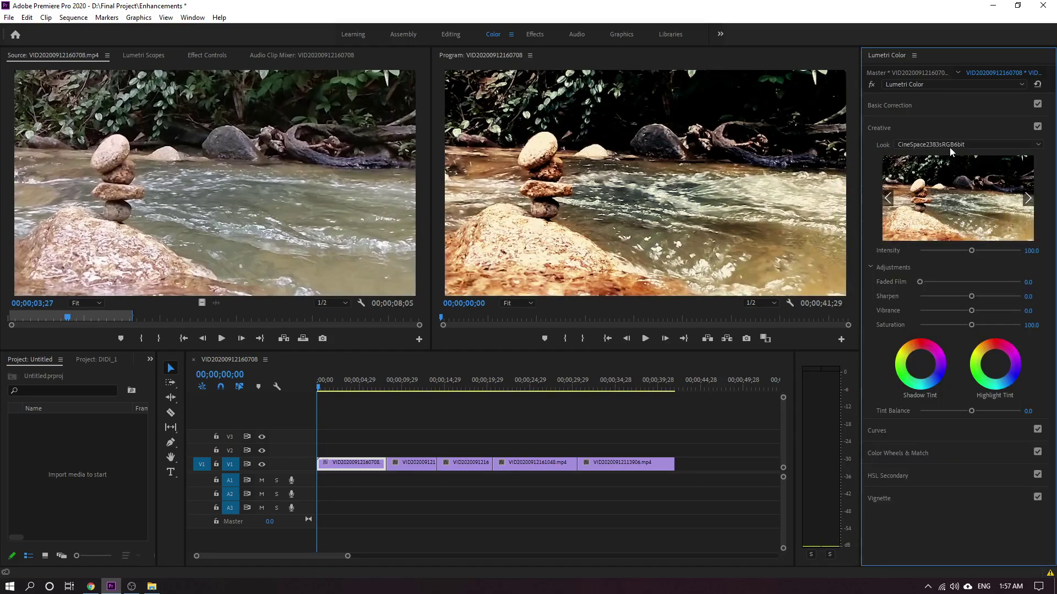
Try the Fuji ETERNA 250D Kodak 2395 and Monochrome Kodak 5218 Kodak 2395 creative Looks on the first clip.
{"action": "left_click", "coordinate": [952, 144]}
{"action": "left_click", "coordinate": [942, 178]}
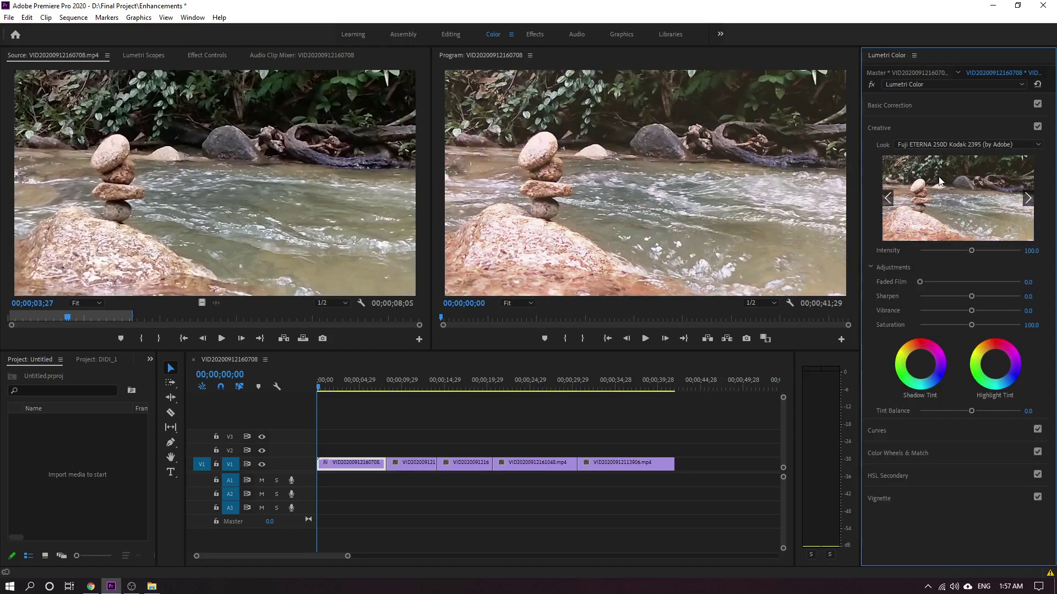
{"action": "left_click", "coordinate": [969, 144]}
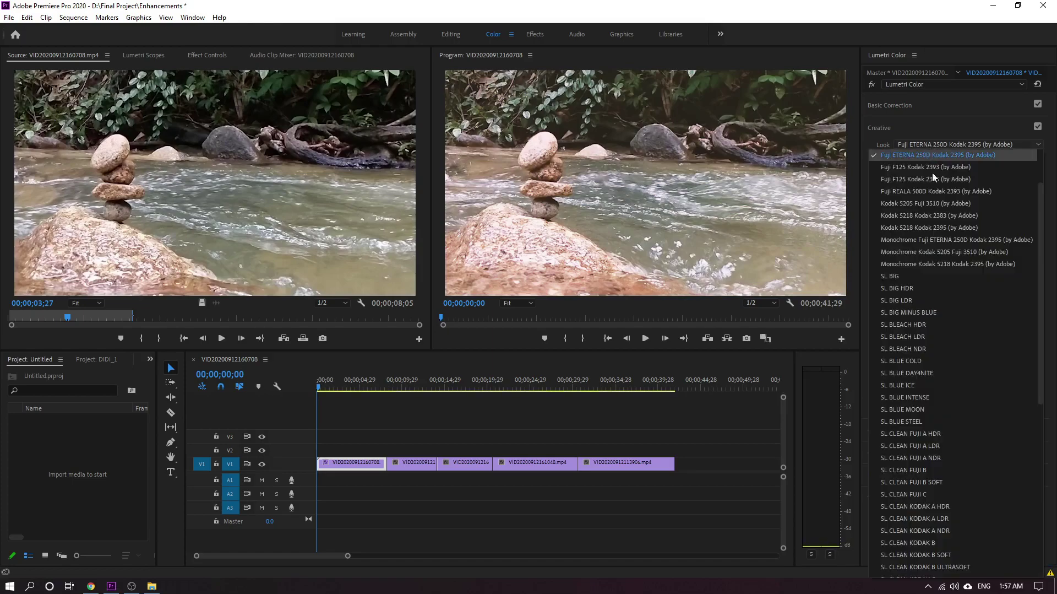
{"action": "left_click", "coordinate": [916, 265]}
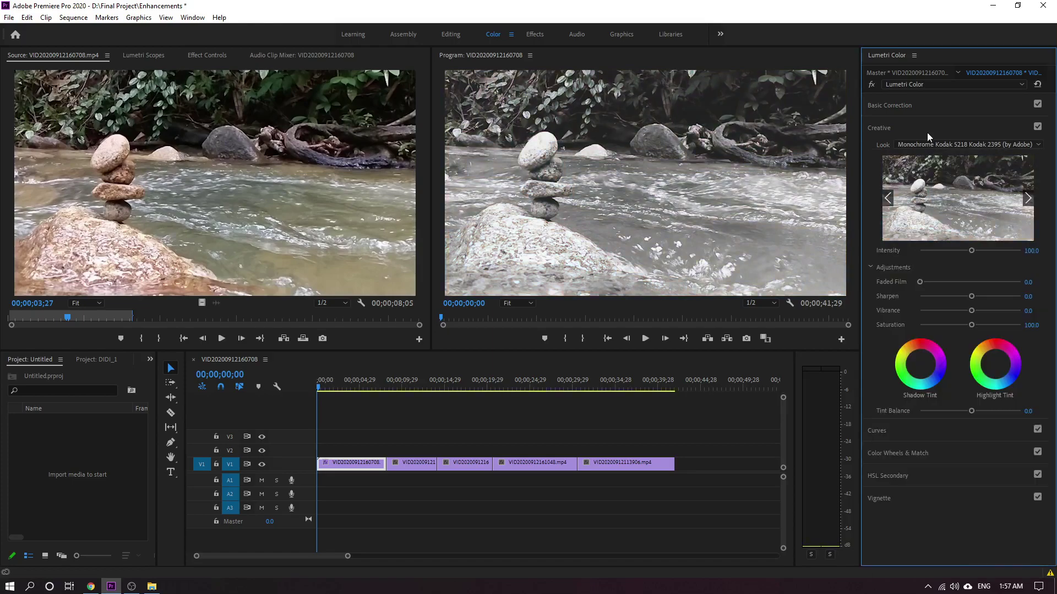
Try the SL BLUE DAY4NITE and SL CLEAN KODAK B creative Looks on the first clip.
{"action": "left_click", "coordinate": [923, 144]}
{"action": "left_click", "coordinate": [920, 265]}
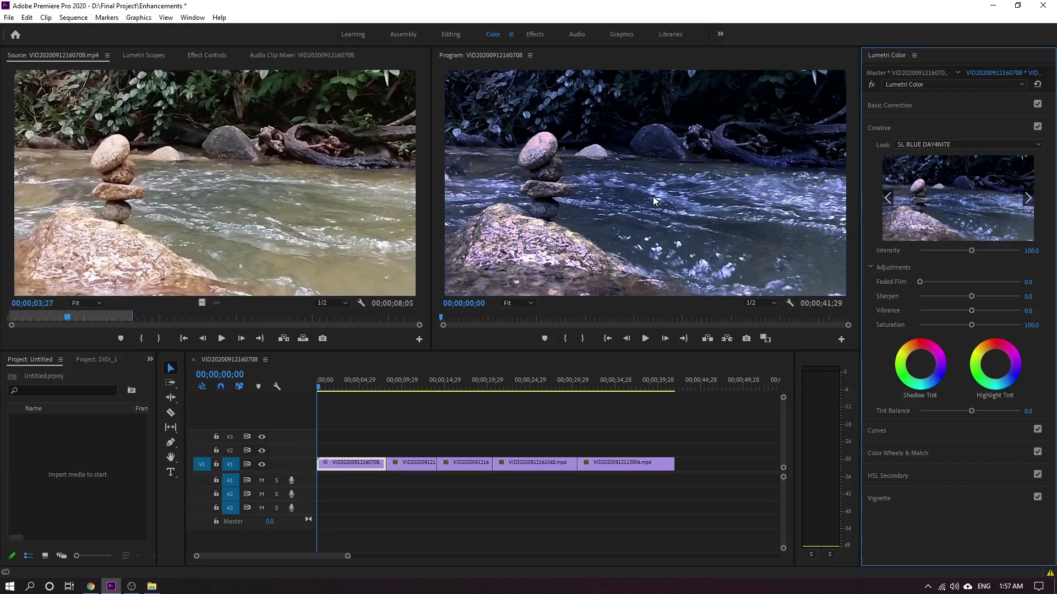
{"action": "left_click", "coordinate": [909, 144]}
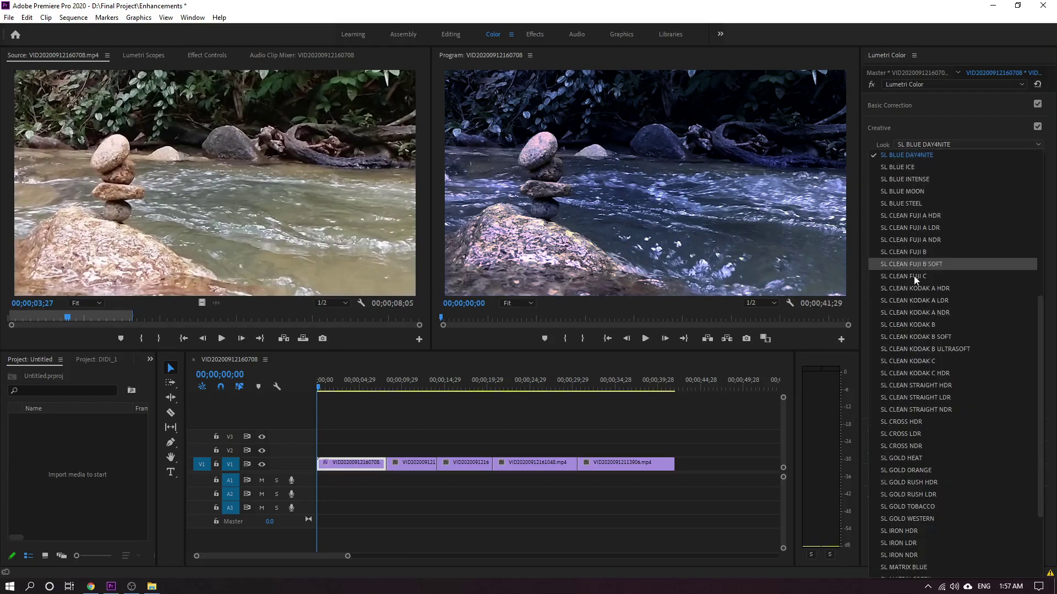
{"action": "left_click", "coordinate": [912, 324]}
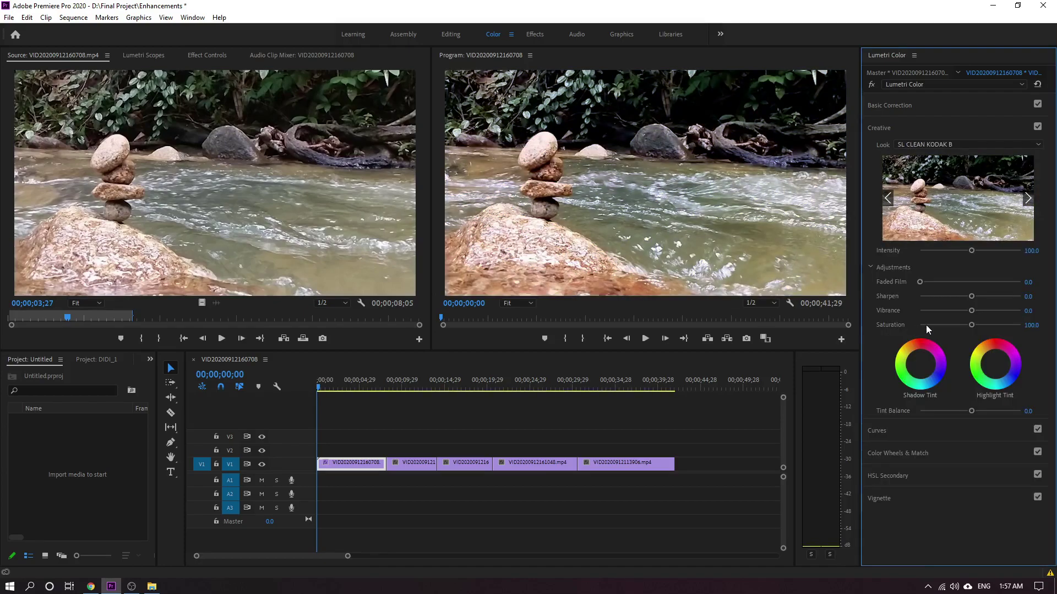
Try the SL GOLD TOBACCO creative Look on the first clip and return the Look to None.
{"action": "left_click", "coordinate": [943, 145]}
{"action": "left_click", "coordinate": [914, 399]}
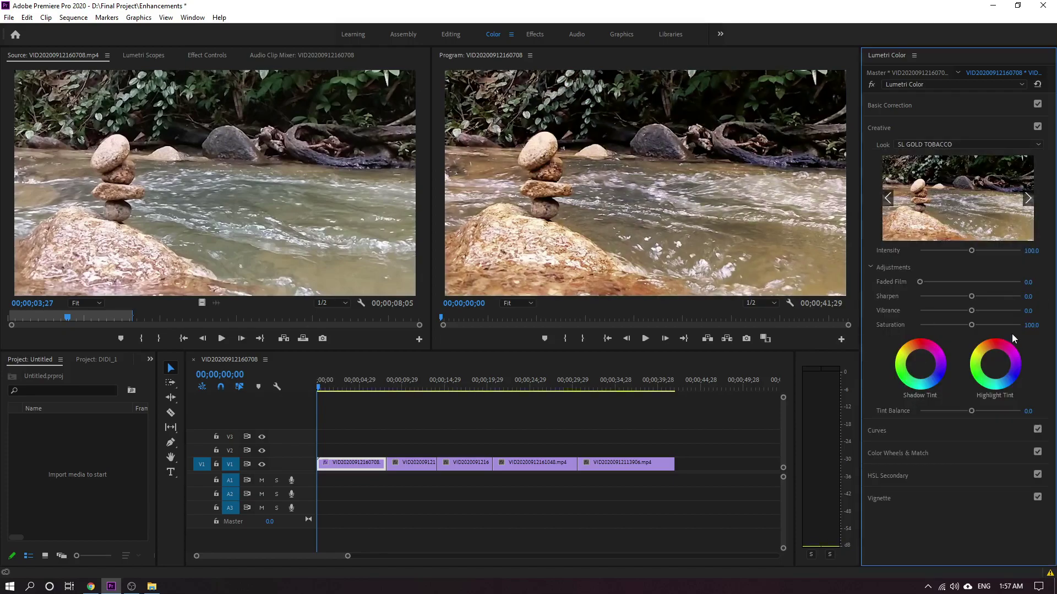
{"action": "left_click", "coordinate": [959, 88]}
{"action": "left_click", "coordinate": [918, 136]}
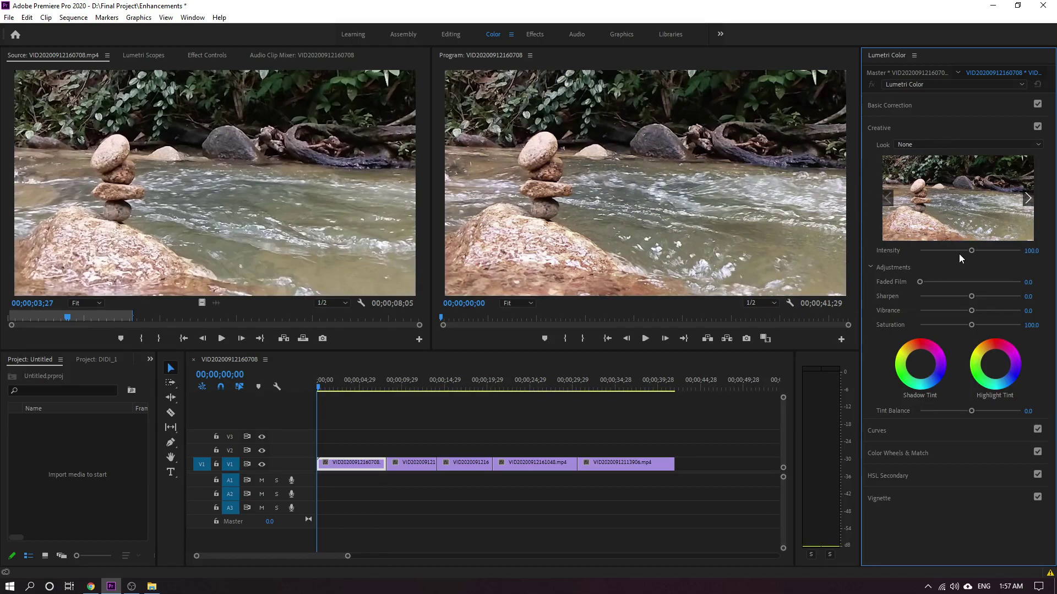
Try creative adjustments on the first clip: Intensity 108.7, Faded Film 82.6, Sharpen 14.1, Vibrance -37.0 and Saturation 76.1.
{"action": "mouse_move", "coordinate": [974, 252]}
{"action": "left_mouse_down"}
{"action": "mouse_move", "coordinate": [1002, 251]}
{"action": "mouse_move", "coordinate": [930, 255]}
{"action": "mouse_move", "coordinate": [973, 256]}
{"action": "left_mouse_up"}
{"action": "left_click_drag", "start_coordinate": [920, 282], "coordinate": [1005, 287]}
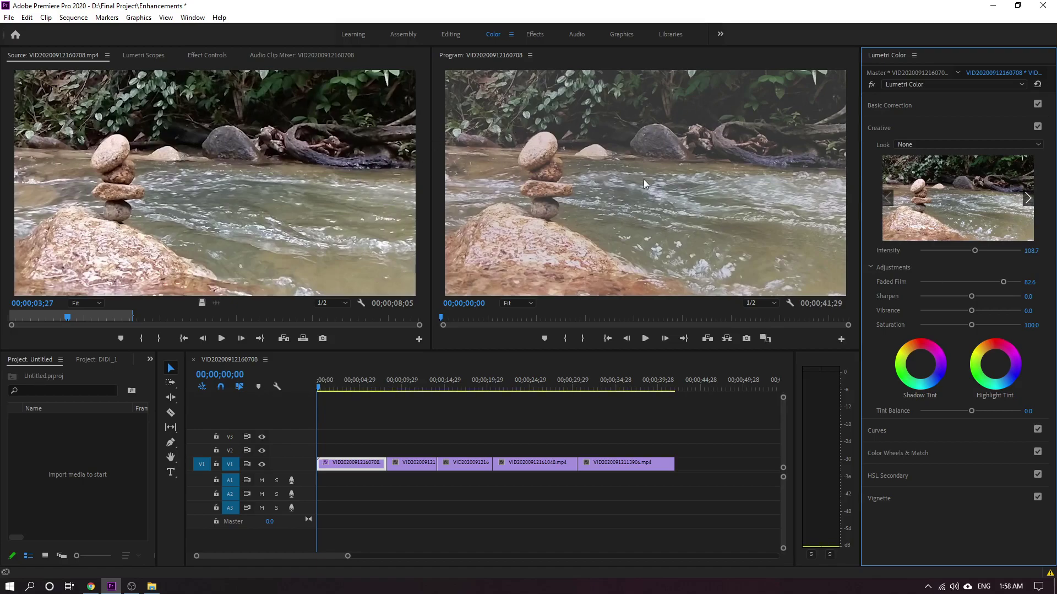
{"action": "mouse_move", "coordinate": [972, 300]}
{"action": "left_mouse_down"}
{"action": "mouse_move", "coordinate": [993, 299]}
{"action": "mouse_move", "coordinate": [941, 302]}
{"action": "mouse_move", "coordinate": [1002, 306]}
{"action": "mouse_move", "coordinate": [987, 303]}
{"action": "left_mouse_up"}
{"action": "left_click_drag", "start_coordinate": [989, 296], "coordinate": [1017, 315]}
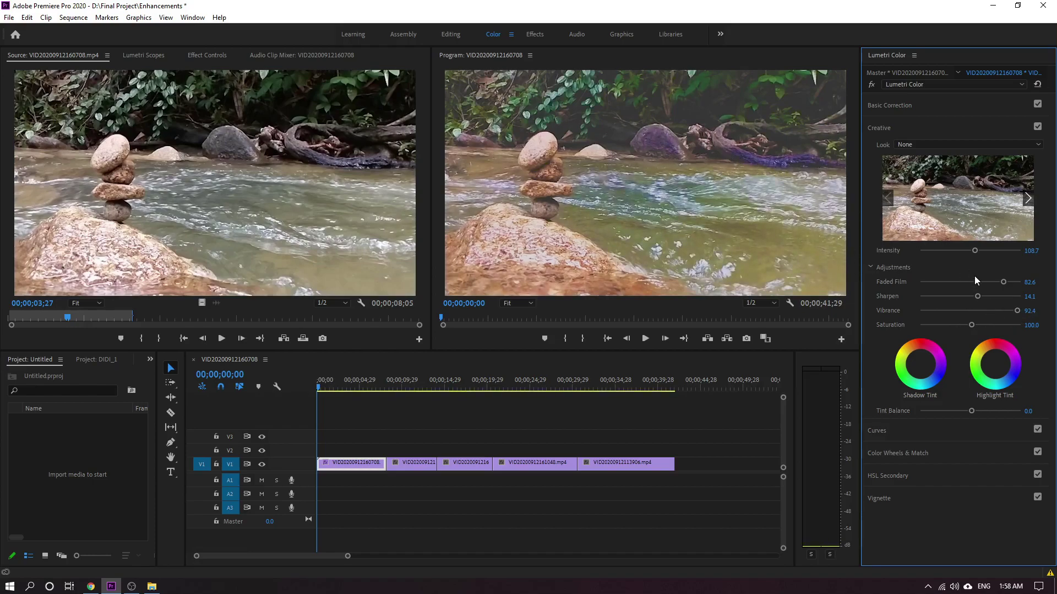
{"action": "left_click_drag", "start_coordinate": [1013, 310], "coordinate": [960, 326]}
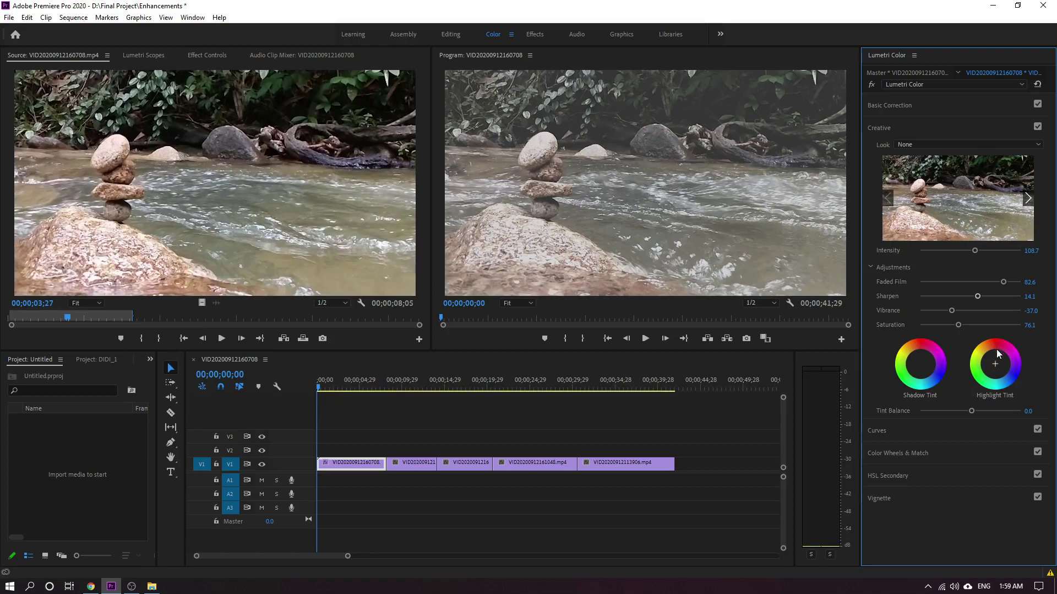
Try a green Shadow Tint and a magenta Highlight Tint on the first clip, with the Tint Balance raised slightly.
{"action": "left_click_drag", "start_coordinate": [934, 382], "coordinate": [913, 368]}
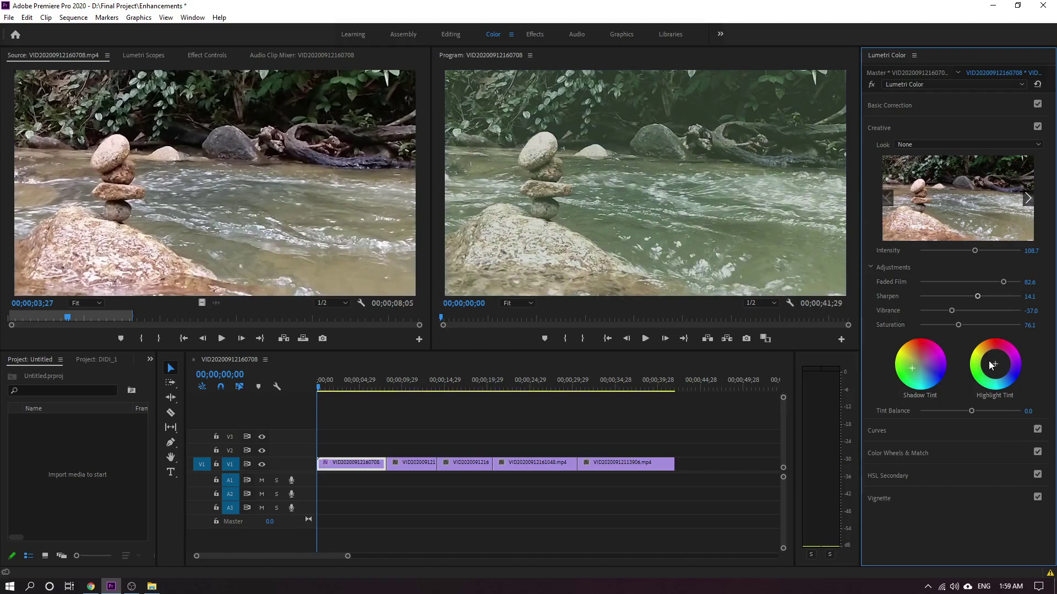
{"action": "left_click_drag", "start_coordinate": [996, 364], "coordinate": [1005, 357]}
{"action": "mouse_move", "coordinate": [972, 412]}
{"action": "left_mouse_down"}
{"action": "mouse_move", "coordinate": [935, 411]}
{"action": "mouse_move", "coordinate": [978, 416]}
{"action": "left_mouse_up"}
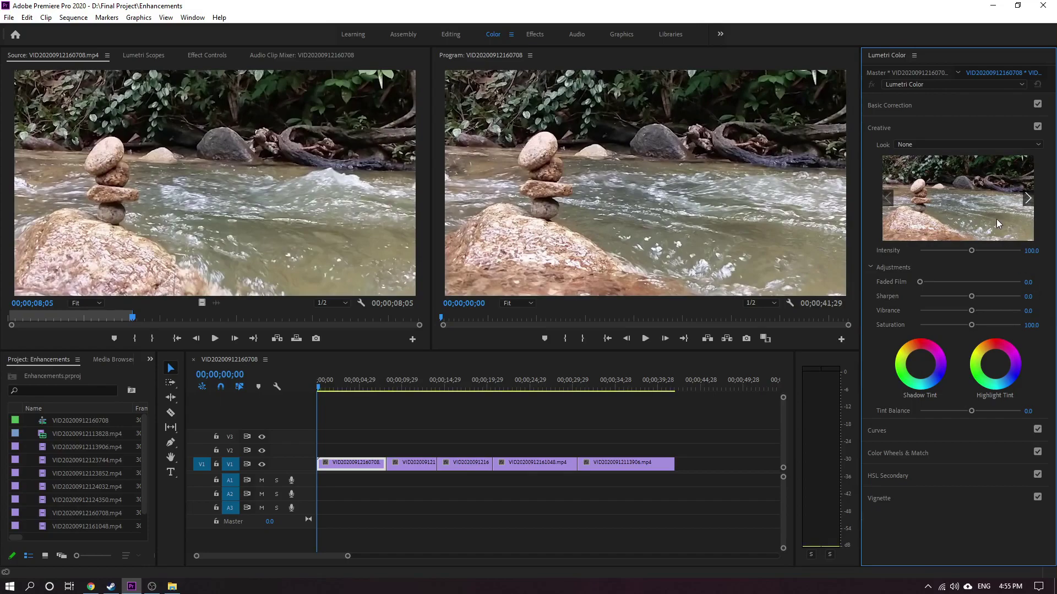
Add a midpoint to the first clip's white RGB curve and pull it below the diagonal to darken the midtones.
{"action": "left_click", "coordinate": [880, 129]}
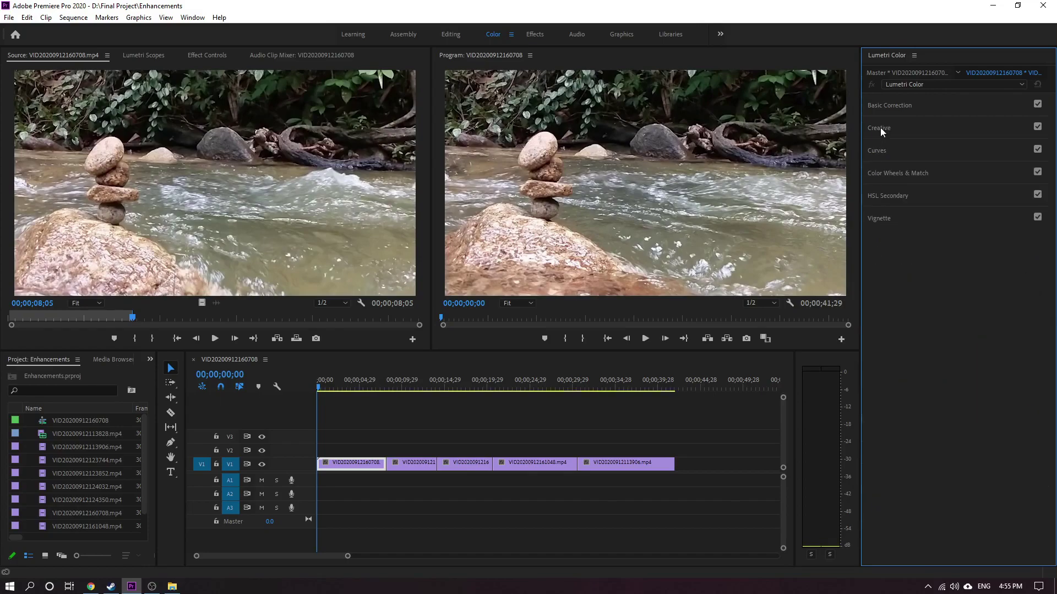
{"action": "left_click", "coordinate": [879, 151]}
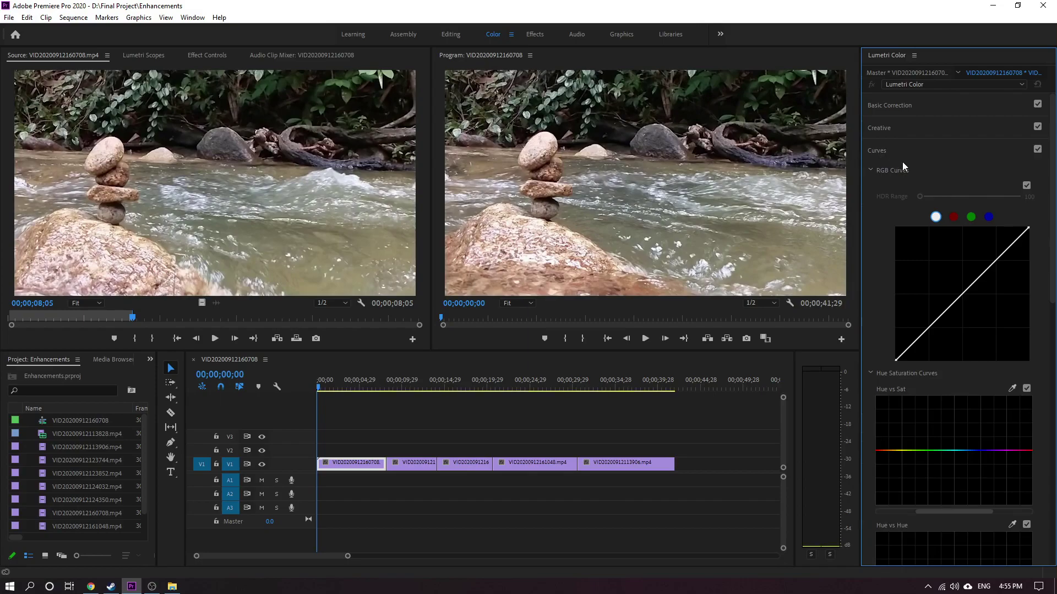
{"action": "left_click", "coordinate": [873, 173]}
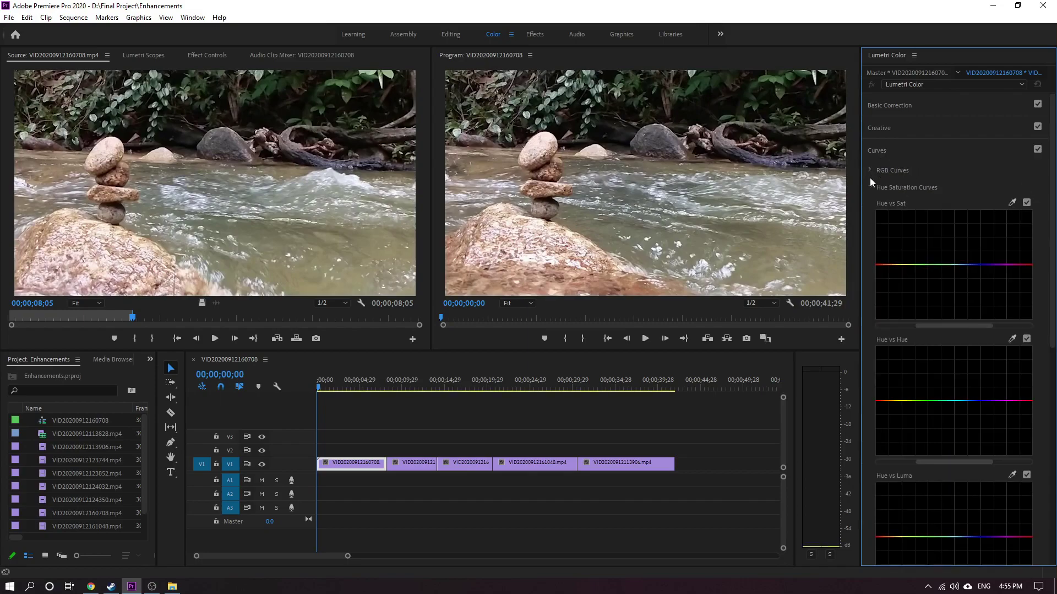
{"action": "left_click", "coordinate": [873, 187]}
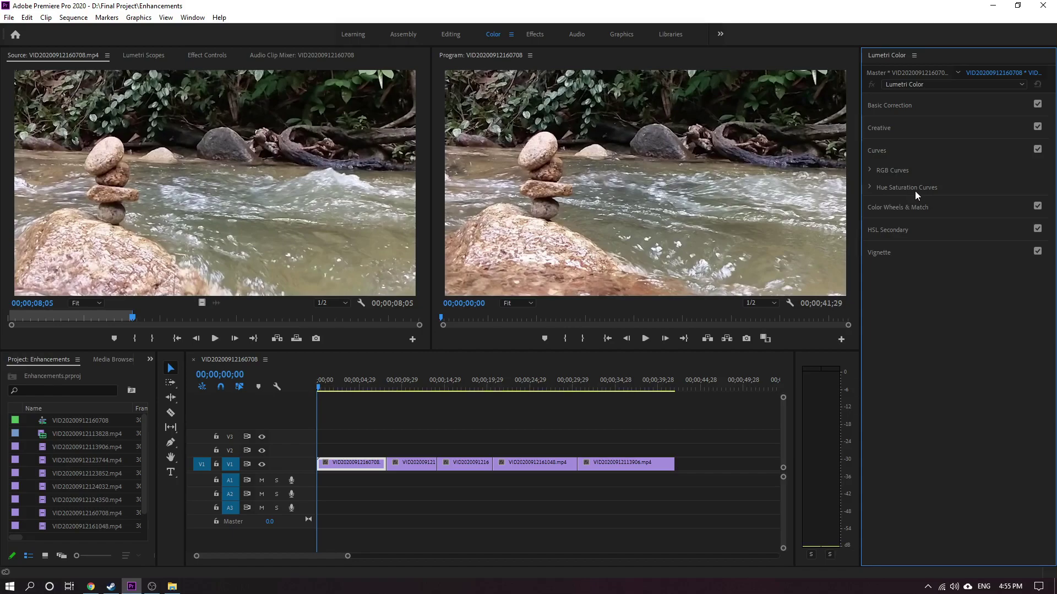
{"action": "left_click", "coordinate": [871, 171]}
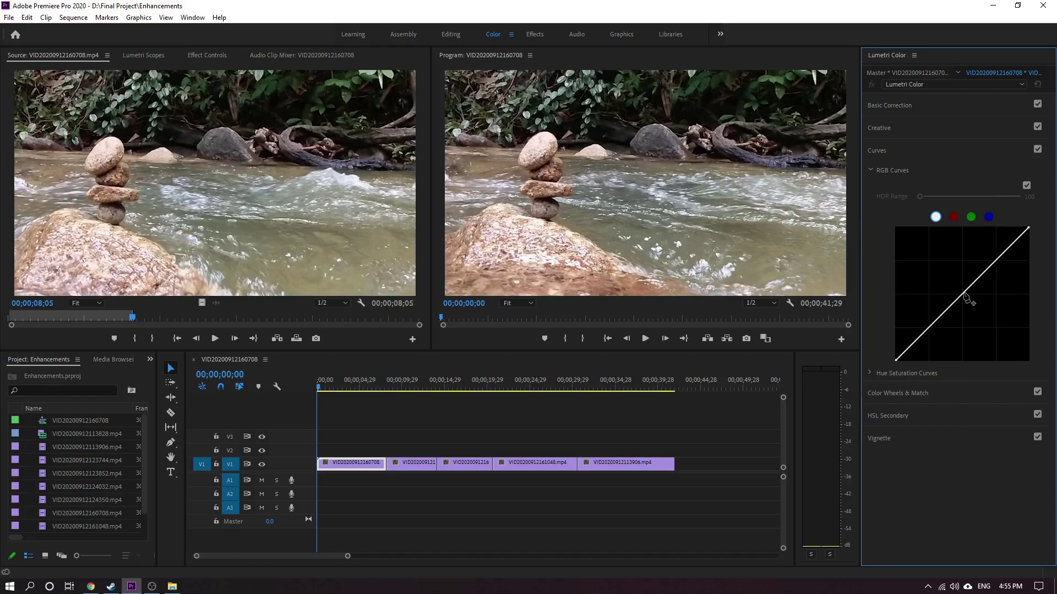
{"action": "left_click_drag", "start_coordinate": [964, 296], "coordinate": [953, 321]}
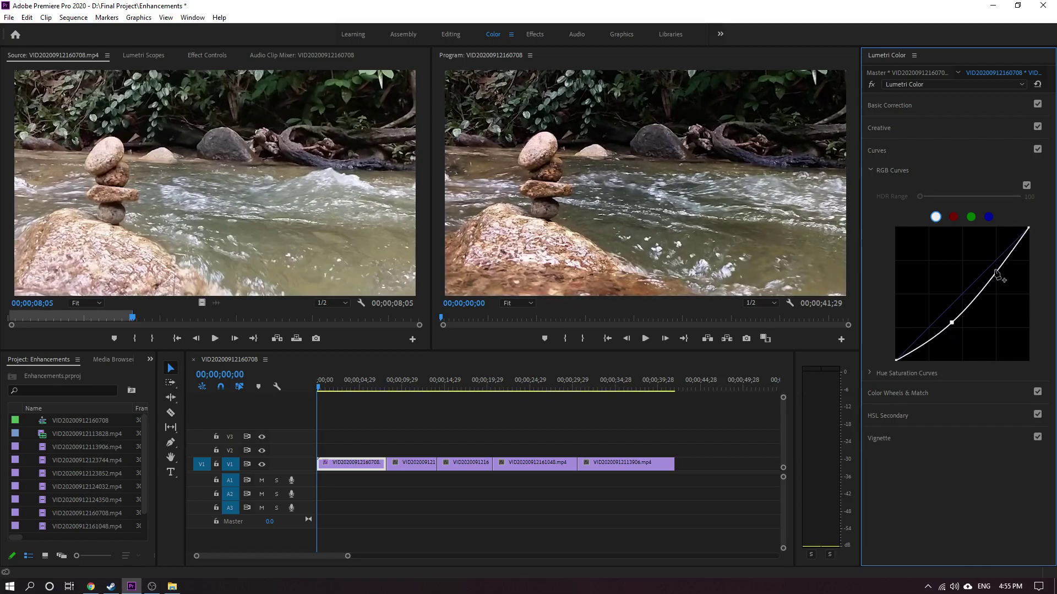
Add a raised highlight point to the white RGB curve and fine-tune it with the lower point into an S-curve.
{"action": "left_click_drag", "start_coordinate": [997, 275], "coordinate": [986, 263]}
{"action": "left_click_drag", "start_coordinate": [953, 328], "coordinate": [947, 327]}
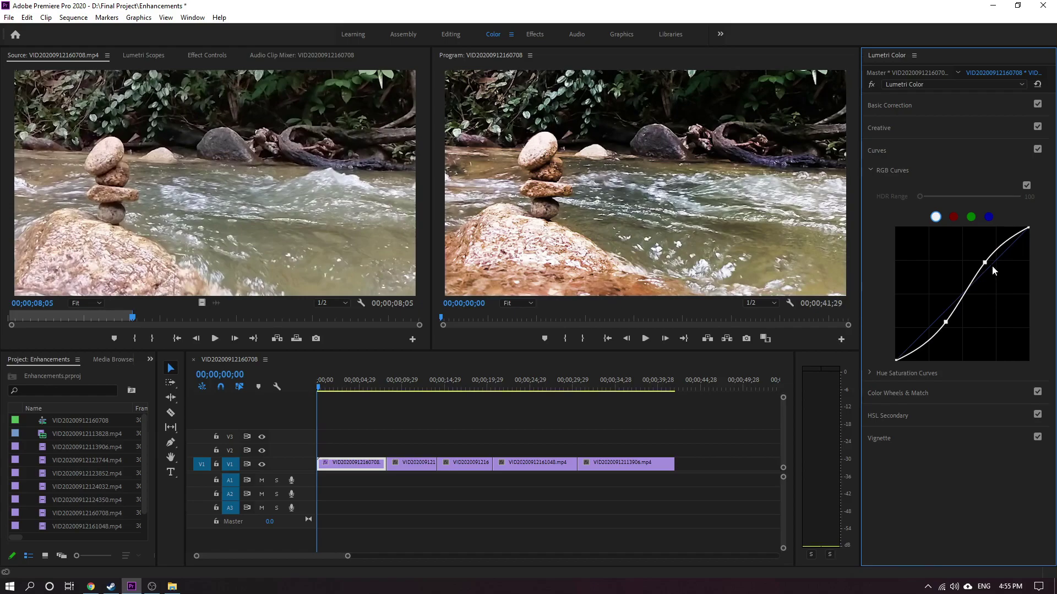
{"action": "left_click_drag", "start_coordinate": [985, 264], "coordinate": [980, 257]}
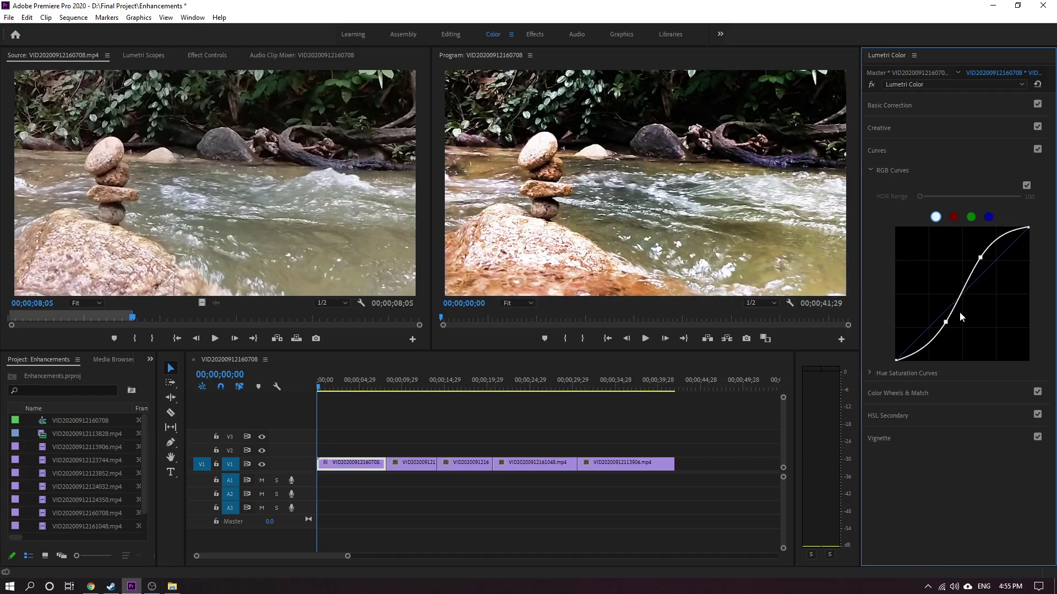
{"action": "left_click_drag", "start_coordinate": [947, 321], "coordinate": [942, 320]}
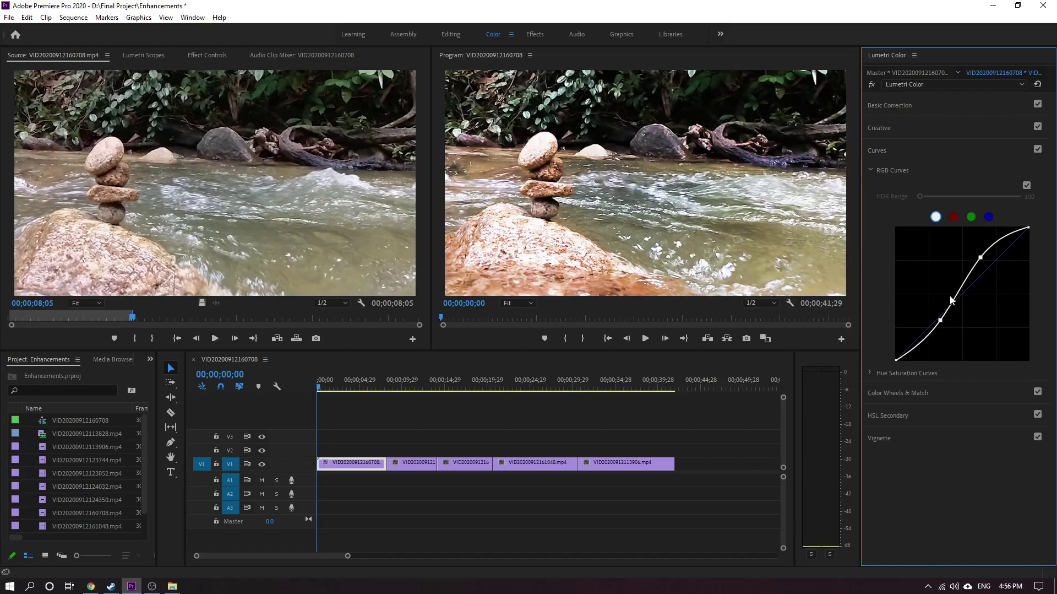
Shape the first clip's Hue vs Sat curve with yellow, cyan and purple points, raising cyan and slightly lowering the others.
{"action": "left_click", "coordinate": [871, 170]}
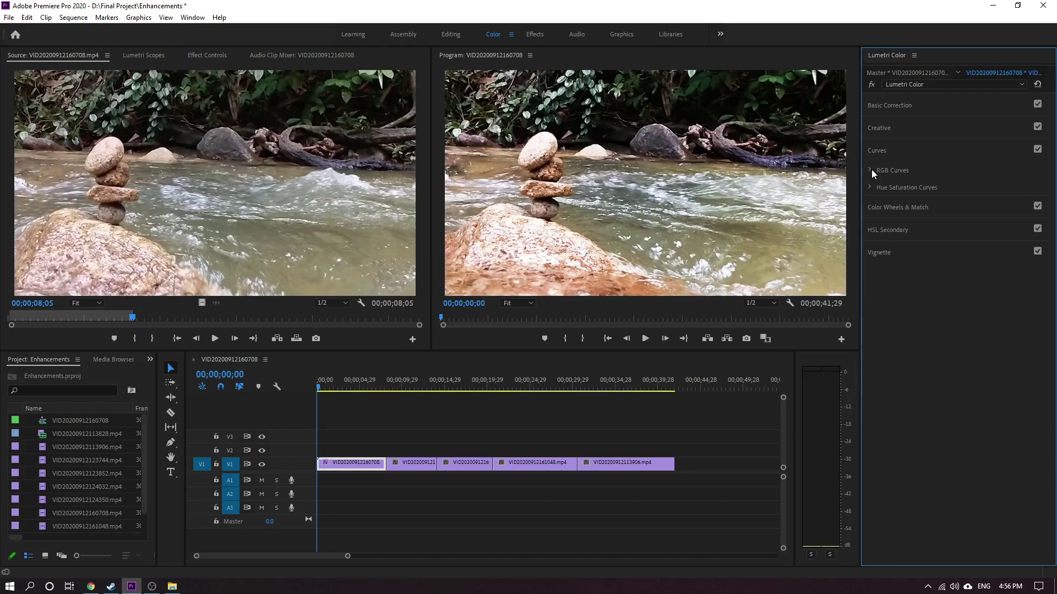
{"action": "left_click", "coordinate": [869, 187]}
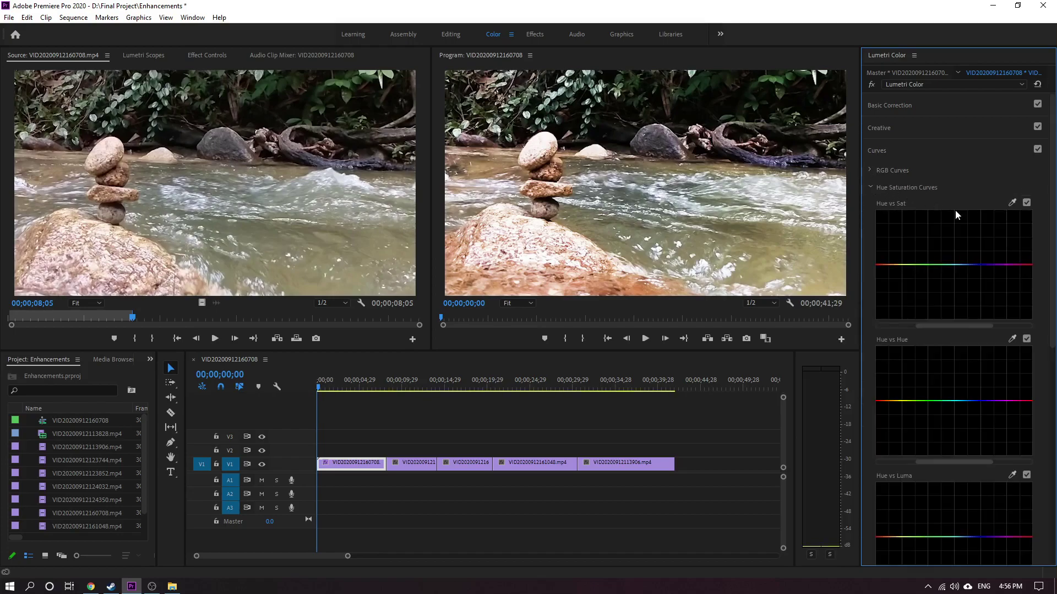
{"action": "left_click_drag", "start_coordinate": [939, 266], "coordinate": [995, 272]}
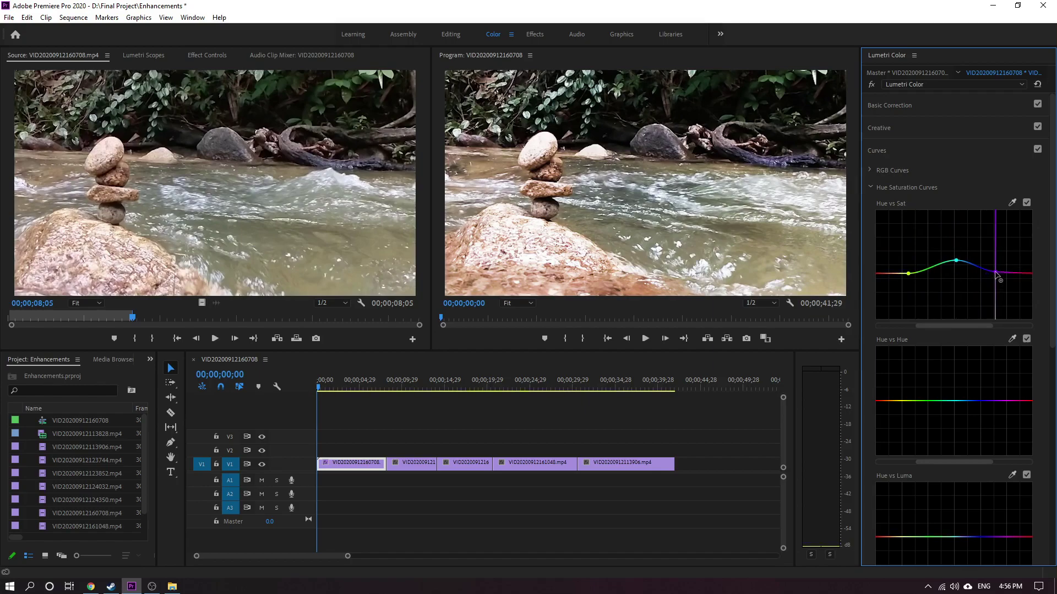
Add a slightly raised green point to the Hue vs Hue curve and a slightly lowered green-cyan point to Hue vs Luma.
{"action": "left_click_drag", "start_coordinate": [958, 400], "coordinate": [931, 398]}
{"action": "scroll", "coordinate": [967, 406], "scroll_direction": "down", "scroll_amount": 3}
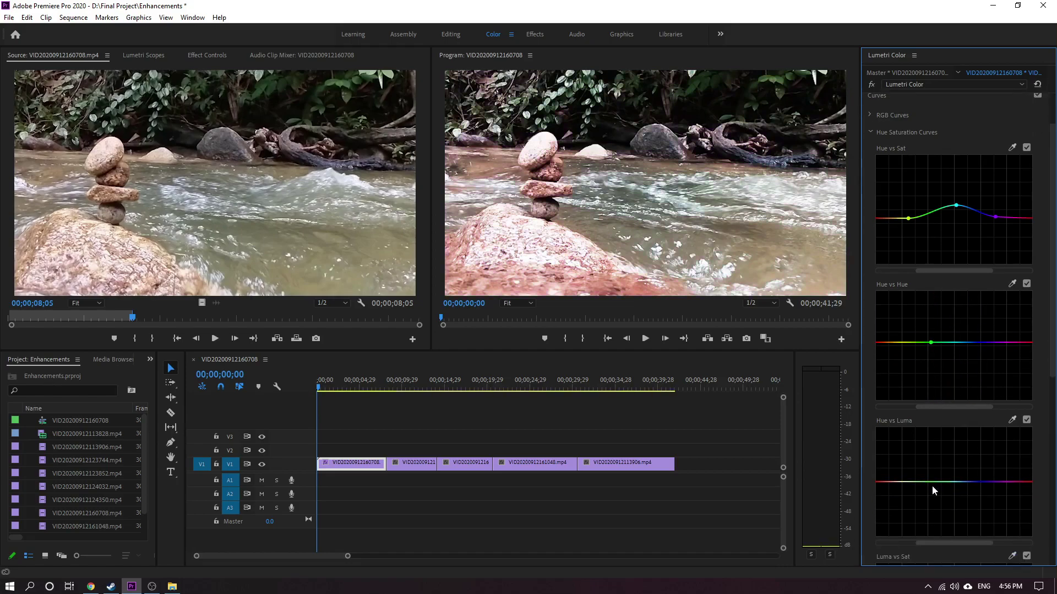
{"action": "mouse_move", "coordinate": [933, 482]}
{"action": "left_mouse_down"}
{"action": "mouse_move", "coordinate": [938, 523]}
{"action": "mouse_move", "coordinate": [947, 482]}
{"action": "left_mouse_up"}
{"action": "scroll", "coordinate": [952, 449], "scroll_direction": "down", "scroll_amount": 3}
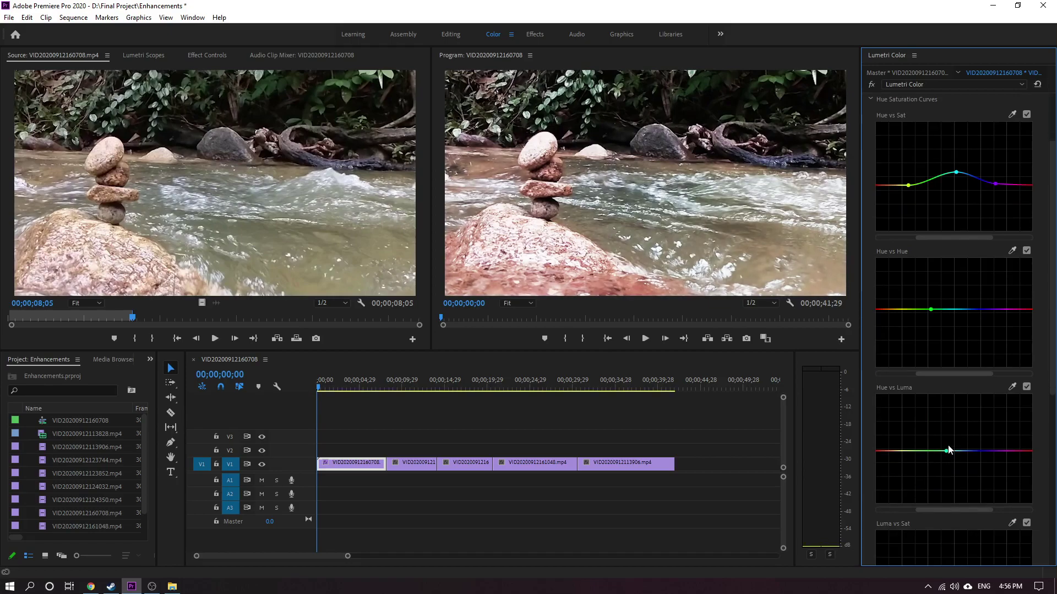
Examine the Luma vs Sat and Sat vs Sat curves among the Hue Saturation Curves.
{"action": "scroll", "coordinate": [949, 449], "scroll_direction": "down", "scroll_amount": 10}
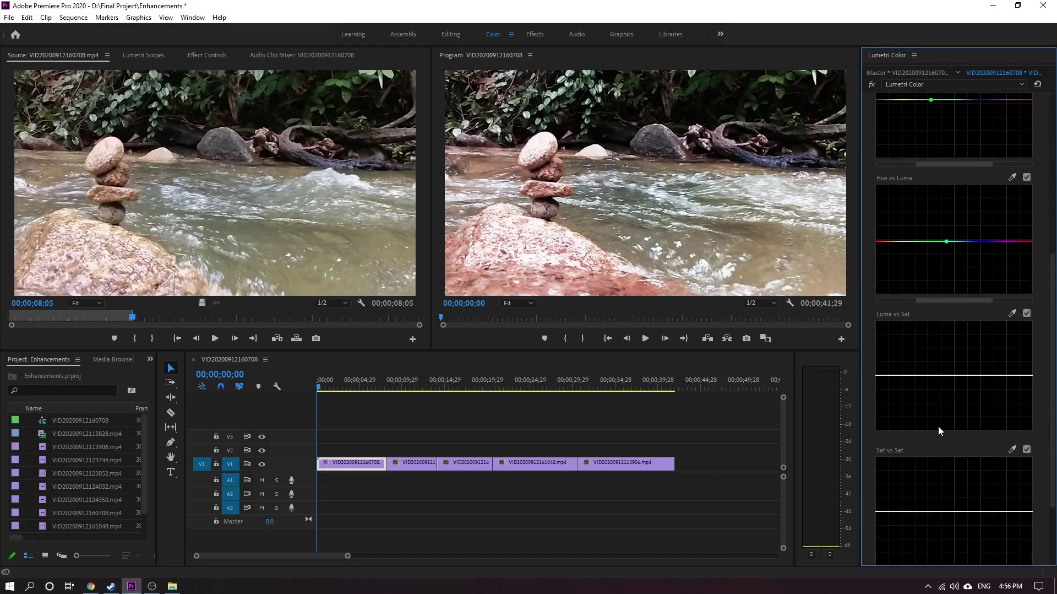
{"action": "scroll", "coordinate": [939, 428], "scroll_direction": "down", "scroll_amount": 3}
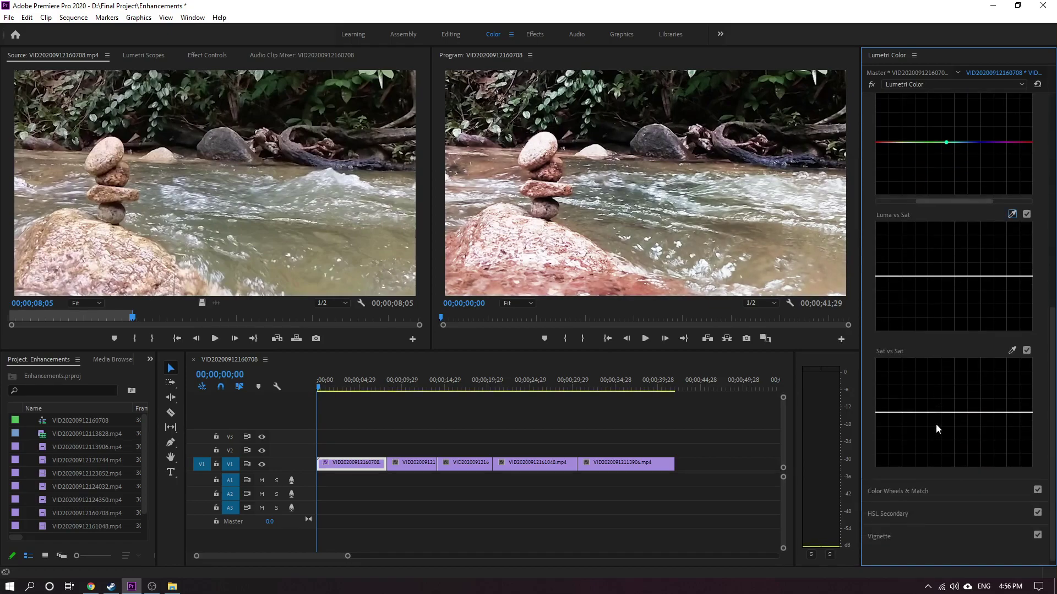
{"action": "scroll", "coordinate": [939, 429], "scroll_direction": "up", "scroll_amount": 9}
{"action": "scroll", "coordinate": [939, 429], "scroll_direction": "up", "scroll_amount": 9}
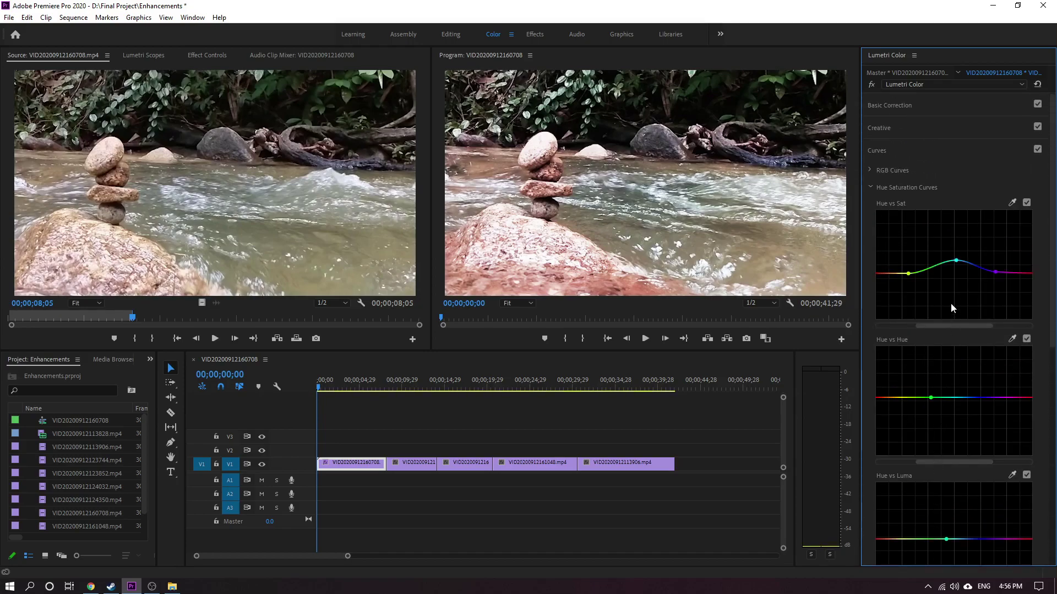
Collapse the curves sections and clear the Lumetri Color effect from the first clip.
{"action": "left_click", "coordinate": [871, 186]}
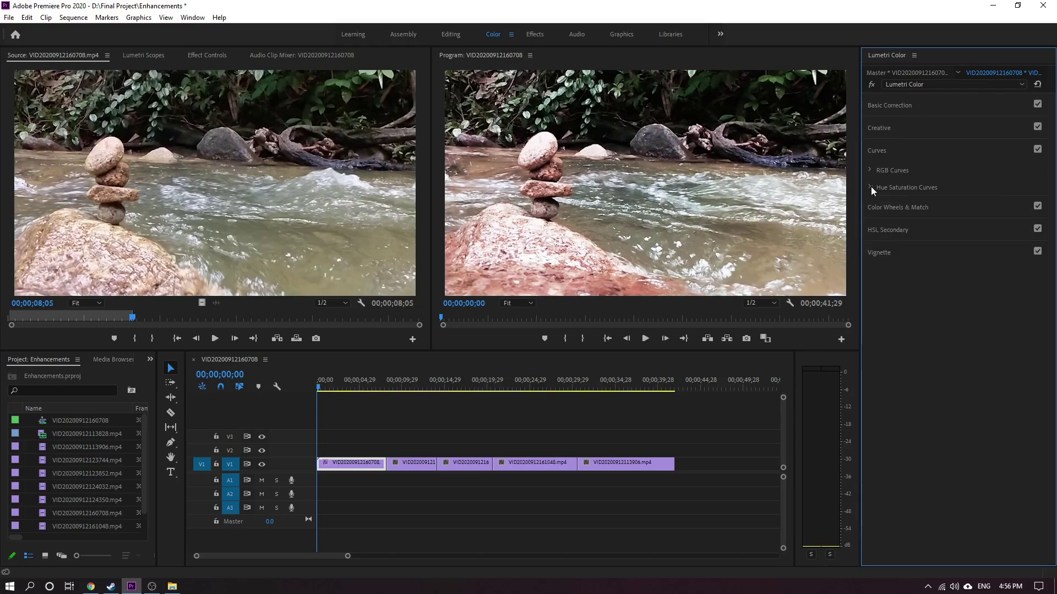
{"action": "left_click", "coordinate": [883, 150]}
{"action": "left_click", "coordinate": [921, 82]}
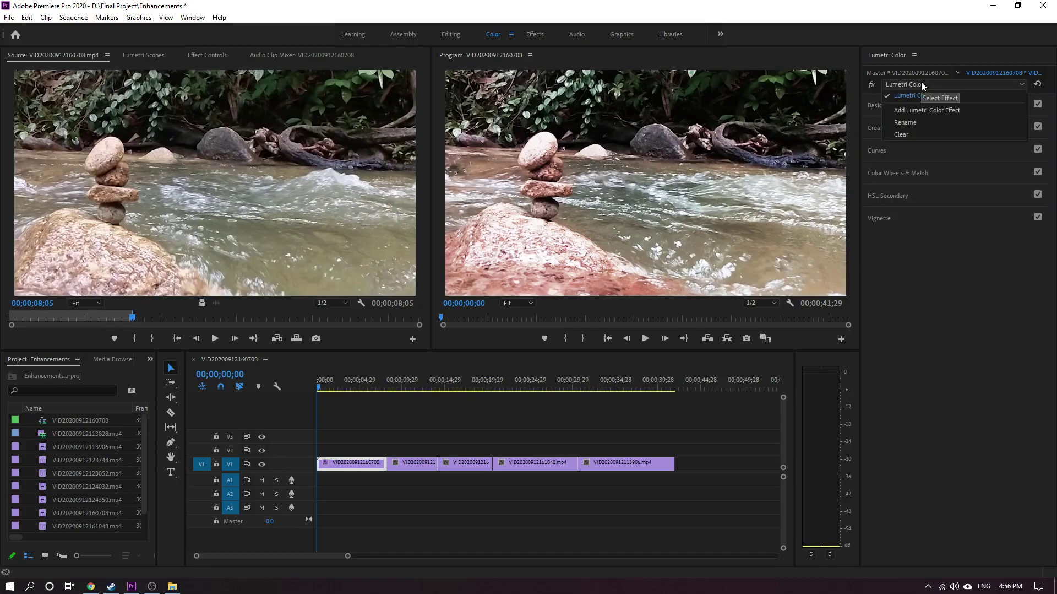
{"action": "left_click", "coordinate": [909, 122]}
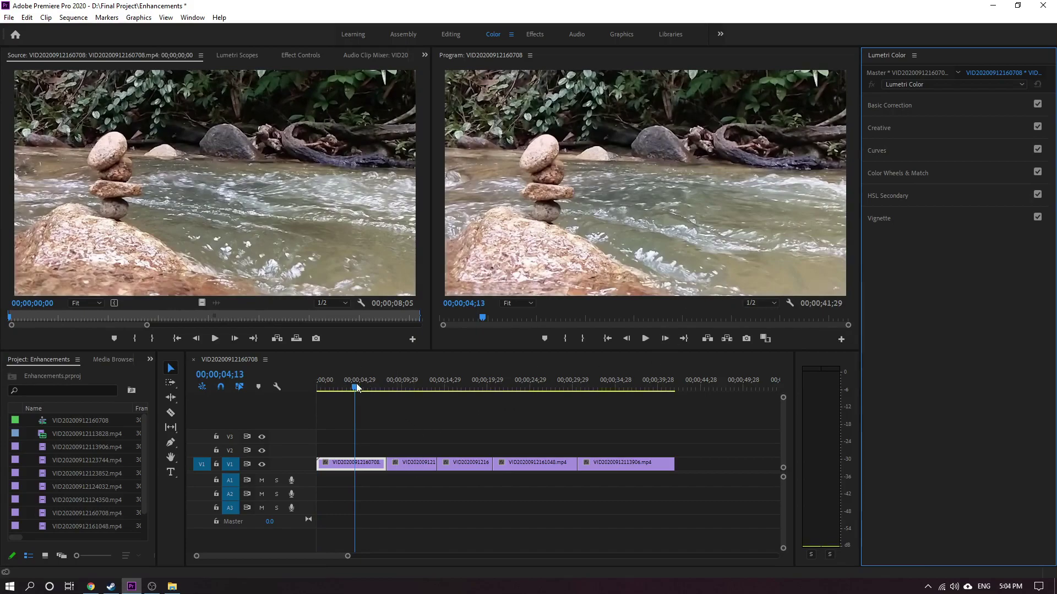
Move the sequence playhead to 00;00;10;26 and load the second clip into the source monitor.
{"action": "left_click_drag", "start_coordinate": [356, 389], "coordinate": [410, 392]}
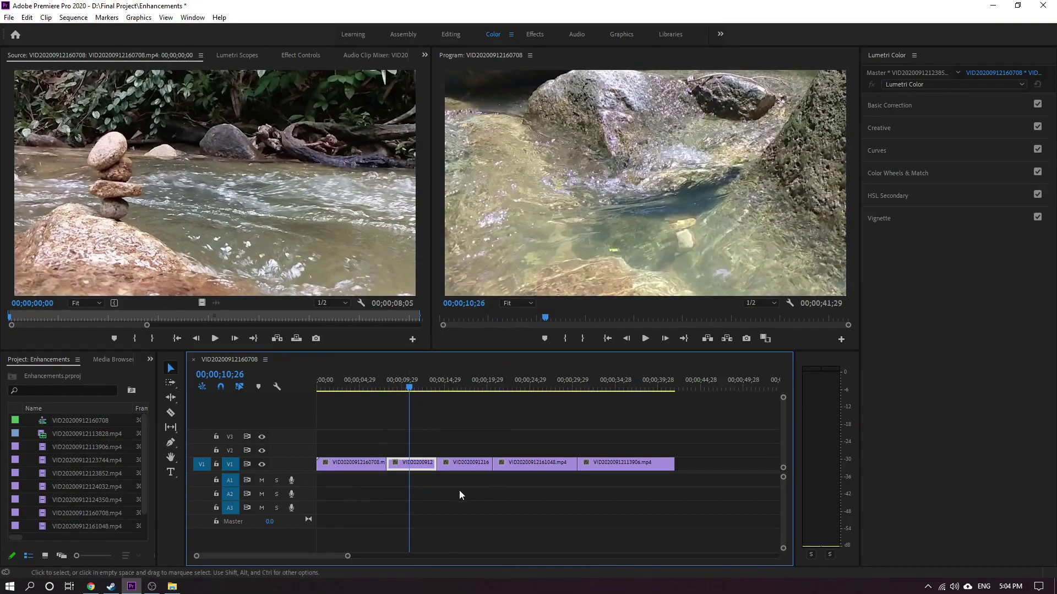
{"action": "double_click", "coordinate": [408, 469]}
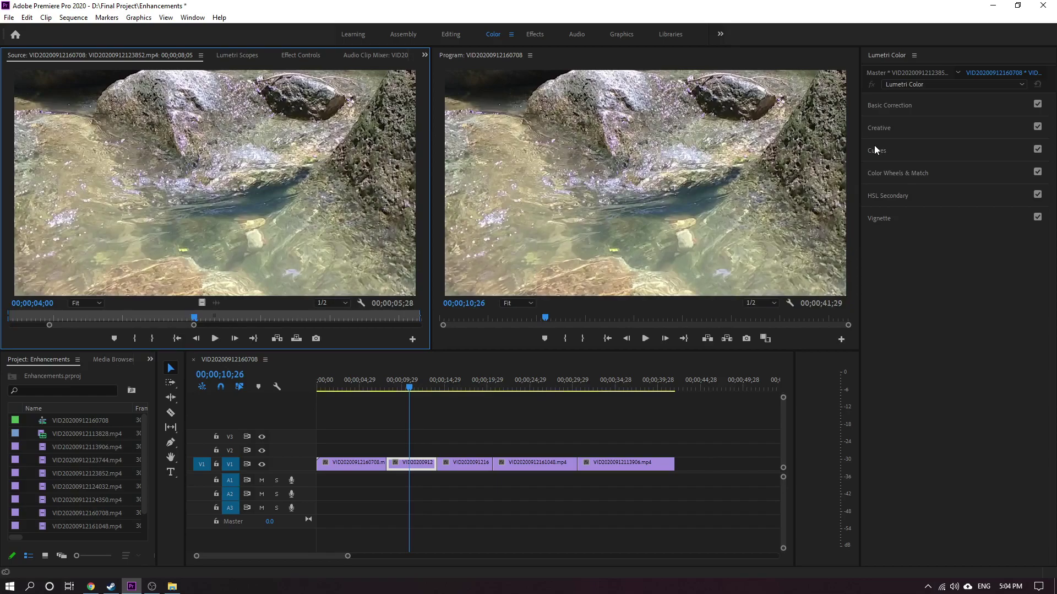
Tint the second clip with the color wheels, shifting shadows toward green and highlights toward blue, and slightly darken its midtones and shadows.
{"action": "left_click", "coordinate": [876, 173]}
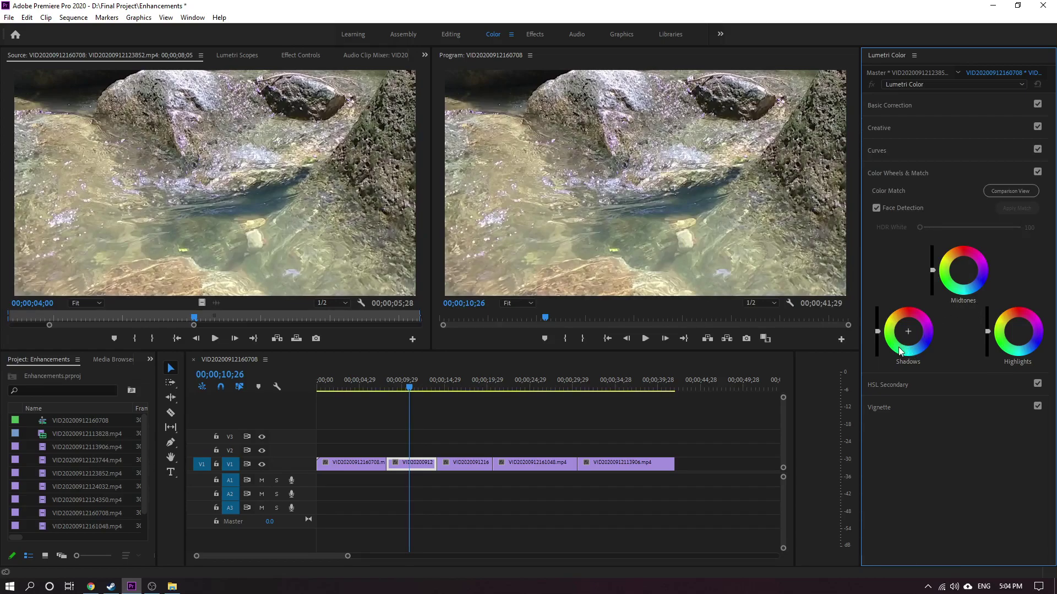
{"action": "left_click_drag", "start_coordinate": [901, 353], "coordinate": [899, 342]}
{"action": "mouse_move", "coordinate": [1039, 346]}
{"action": "left_mouse_down"}
{"action": "mouse_move", "coordinate": [1027, 327]}
{"action": "mouse_move", "coordinate": [1031, 342]}
{"action": "left_mouse_up"}
{"action": "left_click_drag", "start_coordinate": [964, 289], "coordinate": [933, 277]}
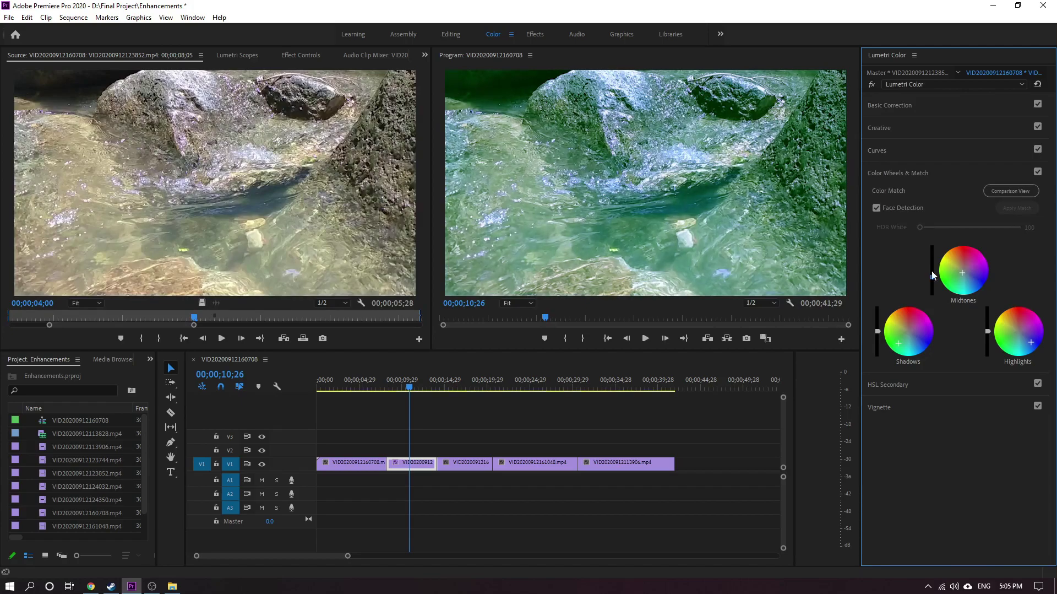
{"action": "left_click", "coordinate": [877, 331]}
Clear the Lumetri Color effect from the second clip and collapse the color wheels section.
{"action": "left_click", "coordinate": [963, 87]}
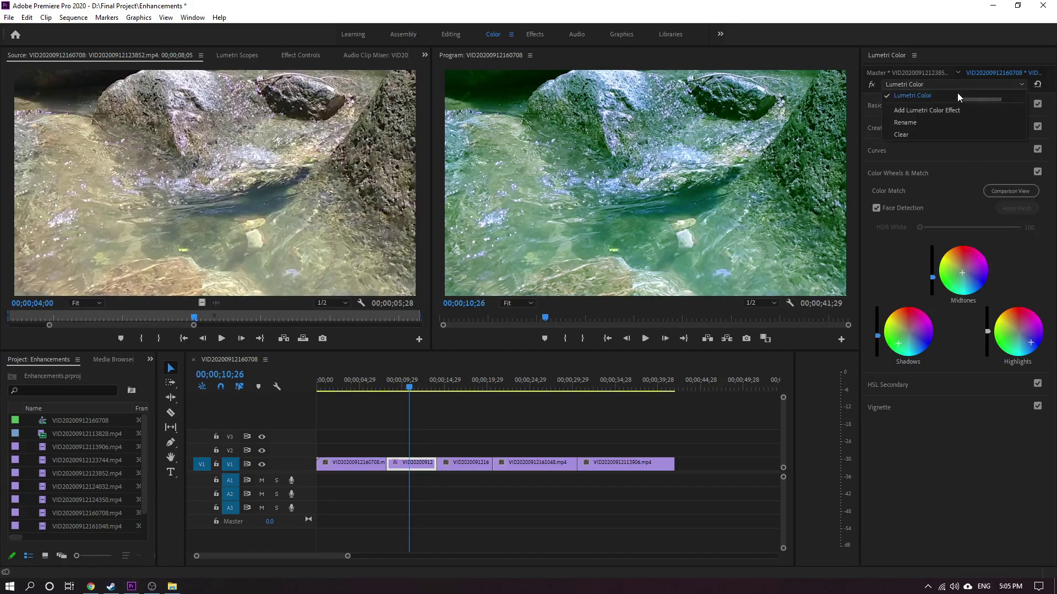
{"action": "left_click", "coordinate": [917, 135]}
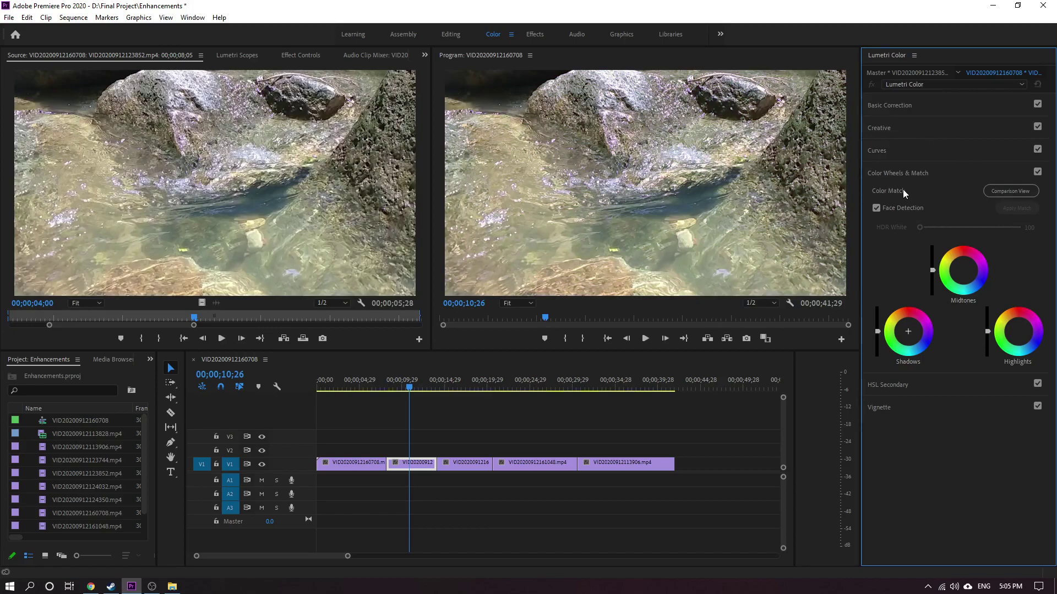
{"action": "left_click", "coordinate": [895, 174]}
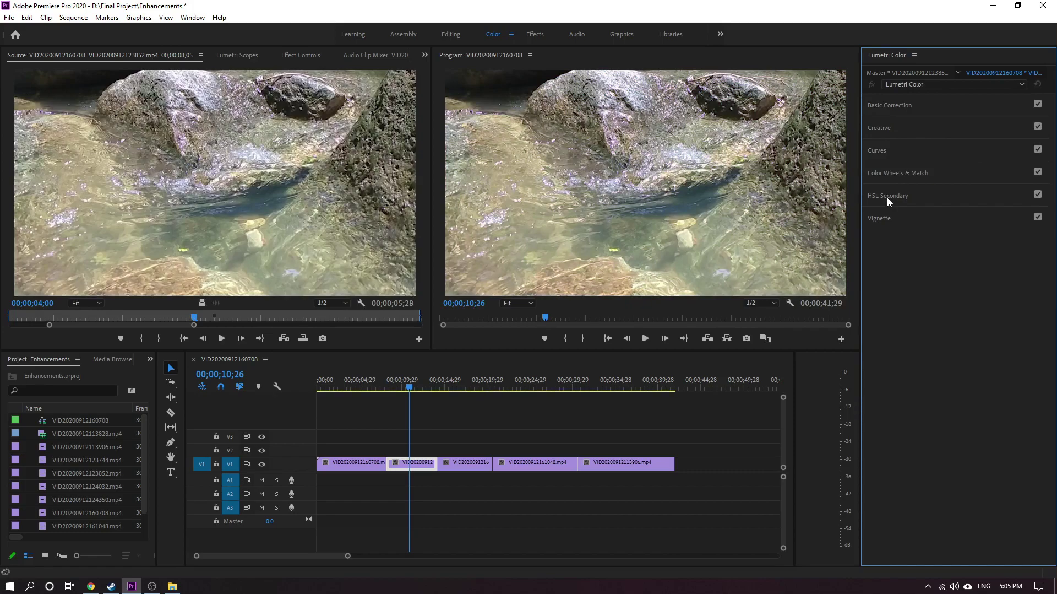
Shift the second clip's HSL Secondary correction wheel toward cyan.
{"action": "left_click", "coordinate": [887, 197]}
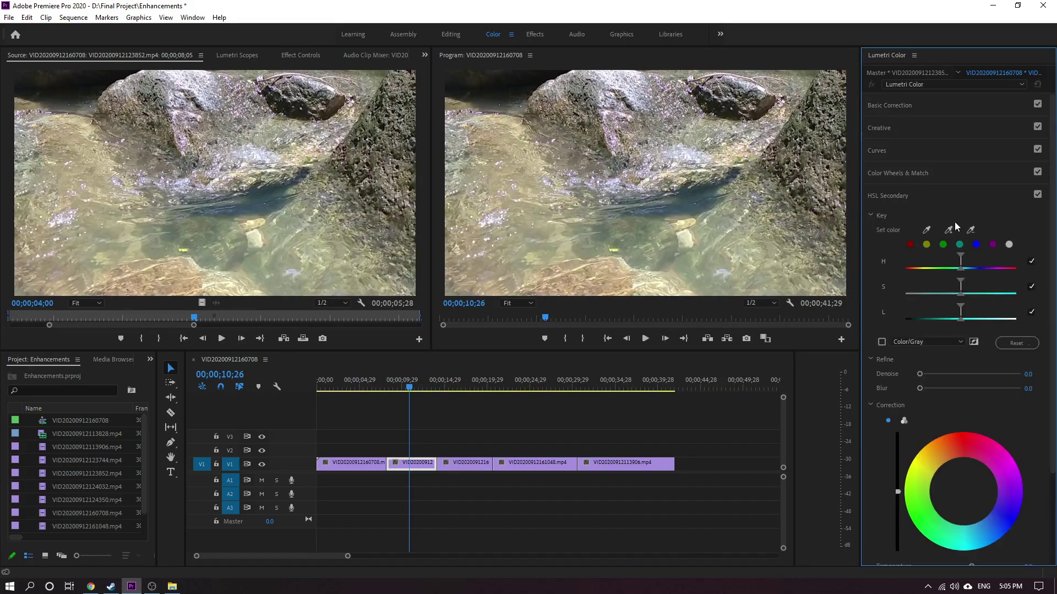
{"action": "scroll", "coordinate": [995, 368], "scroll_direction": "down", "scroll_amount": 2}
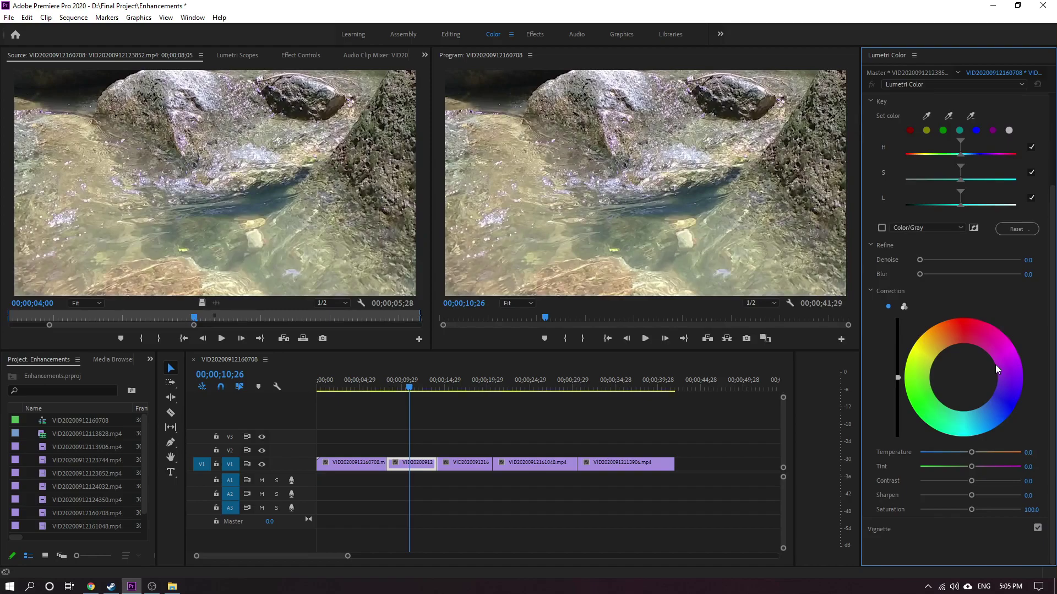
{"action": "scroll", "coordinate": [996, 368], "scroll_direction": "up", "scroll_amount": 1}
{"action": "scroll", "coordinate": [996, 362], "scroll_direction": "up", "scroll_amount": 1}
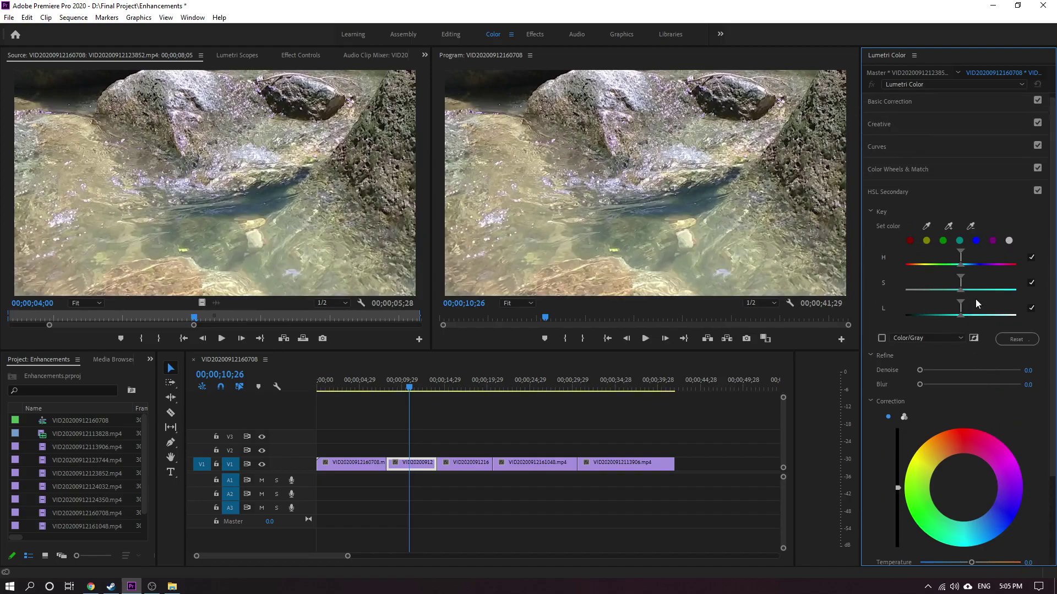
{"action": "left_click_drag", "start_coordinate": [961, 265], "coordinate": [969, 266]}
{"action": "left_click_drag", "start_coordinate": [944, 453], "coordinate": [949, 470]}
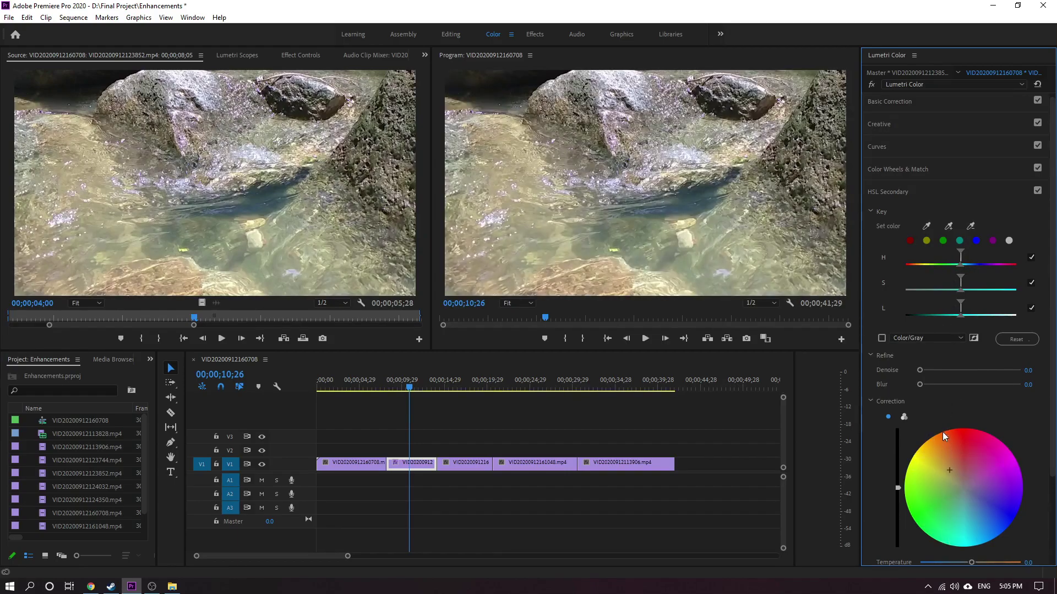
{"action": "left_click_drag", "start_coordinate": [980, 518], "coordinate": [962, 509]}
{"action": "scroll", "coordinate": [1024, 399], "scroll_direction": "down", "scroll_amount": 1}
{"action": "scroll", "coordinate": [973, 380], "scroll_direction": "down", "scroll_amount": 2}
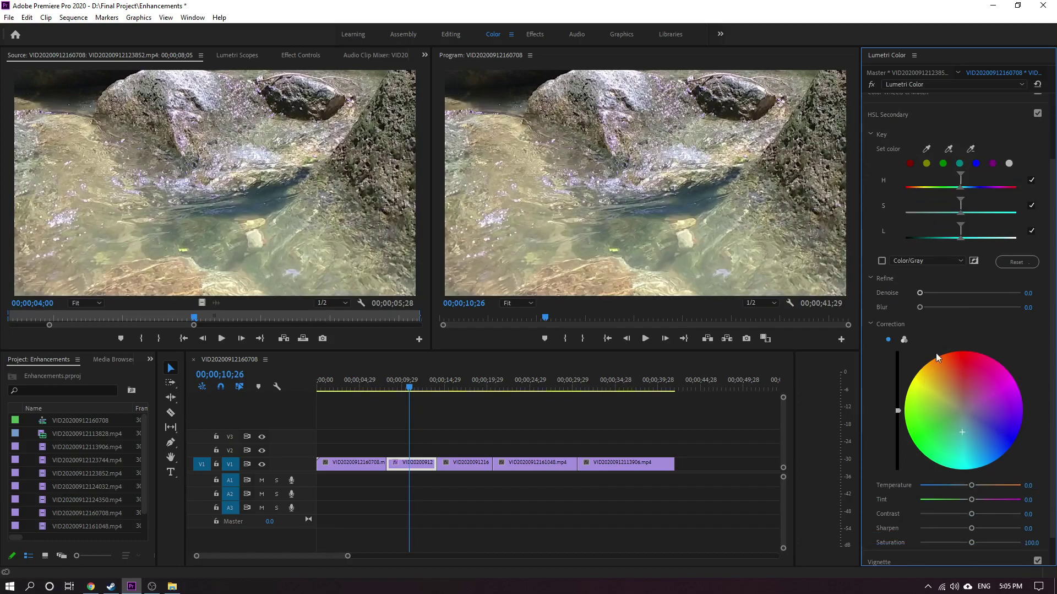
Set the HSL Secondary correction temperature to -58.7 and tint to -41.3 for the second clip.
{"action": "left_click", "coordinate": [872, 137]}
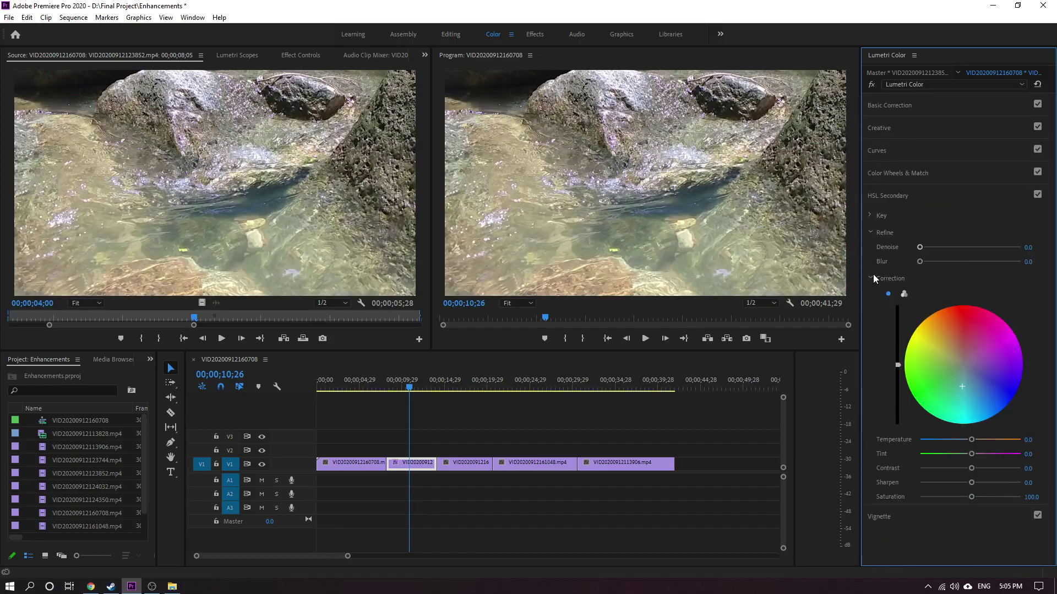
{"action": "left_click", "coordinate": [870, 232]}
{"action": "left_click", "coordinate": [872, 250]}
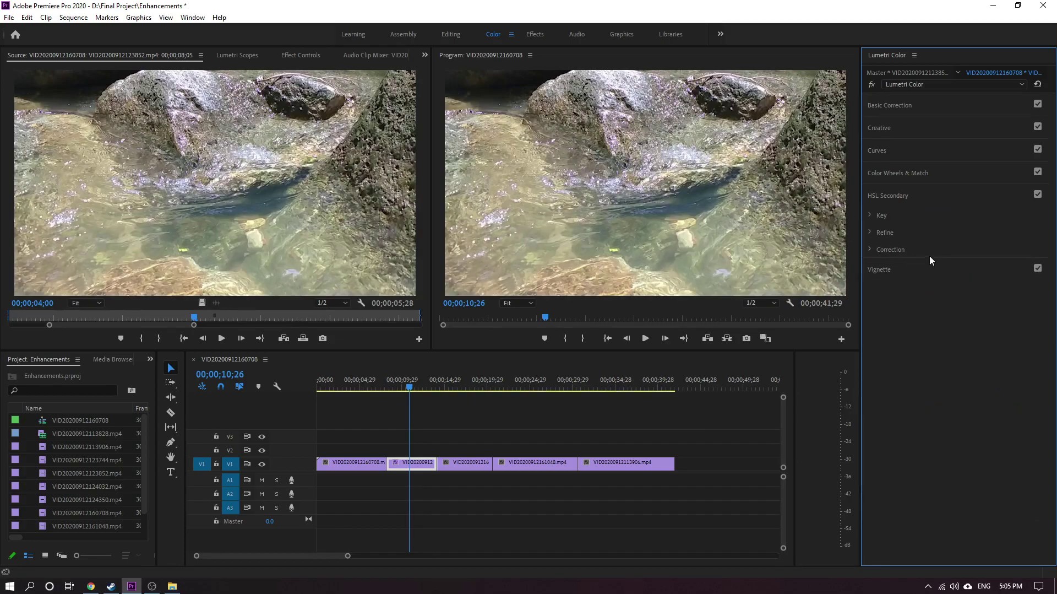
{"action": "left_click", "coordinate": [870, 249]}
{"action": "left_click_drag", "start_coordinate": [943, 417], "coordinate": [949, 430]}
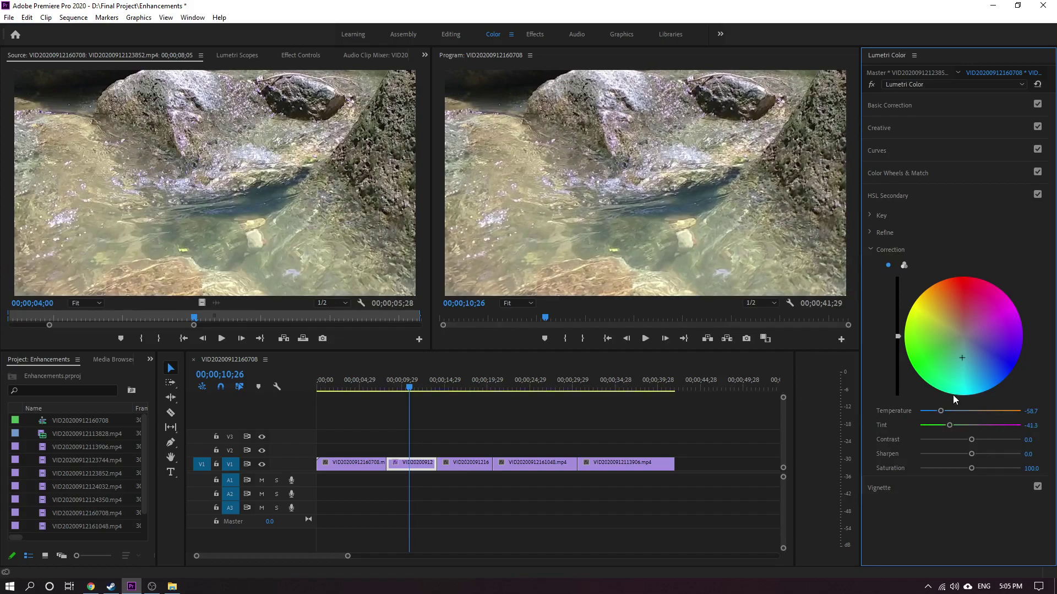
{"action": "left_click", "coordinate": [878, 196]}
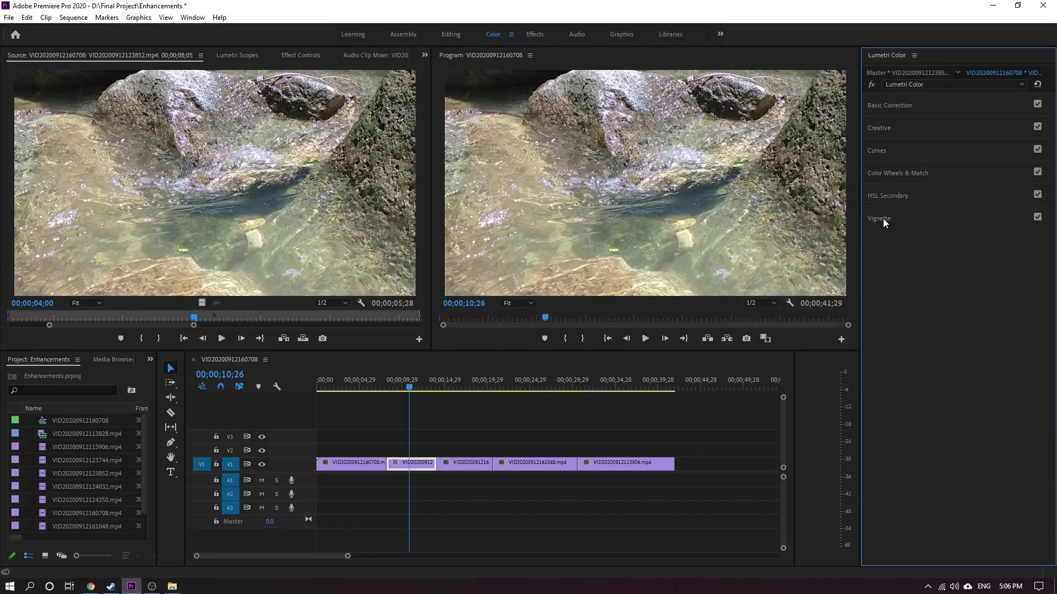
Darken the second clip's edges with a negative vignette amount, then collapse the vignette settings.
{"action": "left_click", "coordinate": [884, 219]}
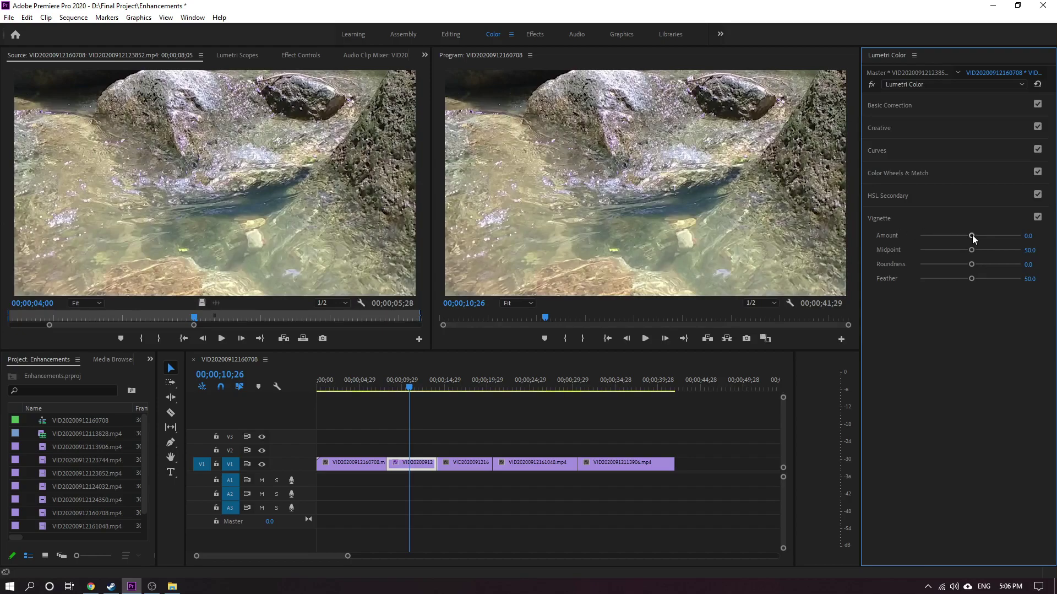
{"action": "left_click_drag", "start_coordinate": [972, 236], "coordinate": [986, 280]}
{"action": "left_click_drag", "start_coordinate": [927, 236], "coordinate": [932, 236]}
{"action": "left_click", "coordinate": [884, 218]}
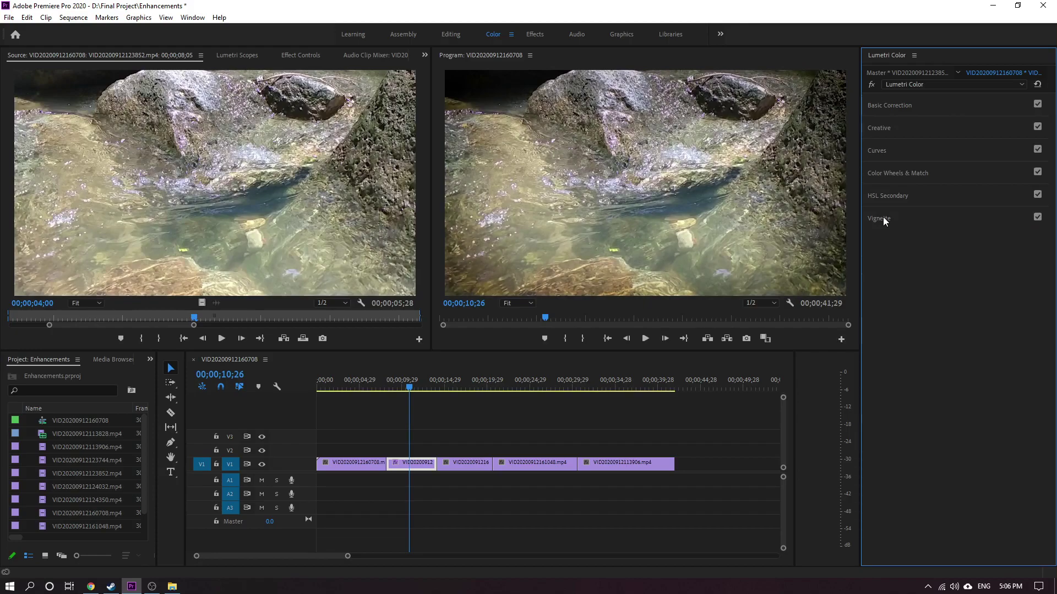
{"action": "left_click", "coordinate": [884, 218]}
{"action": "left_click", "coordinate": [886, 222]}
{"action": "left_click", "coordinate": [904, 102]}
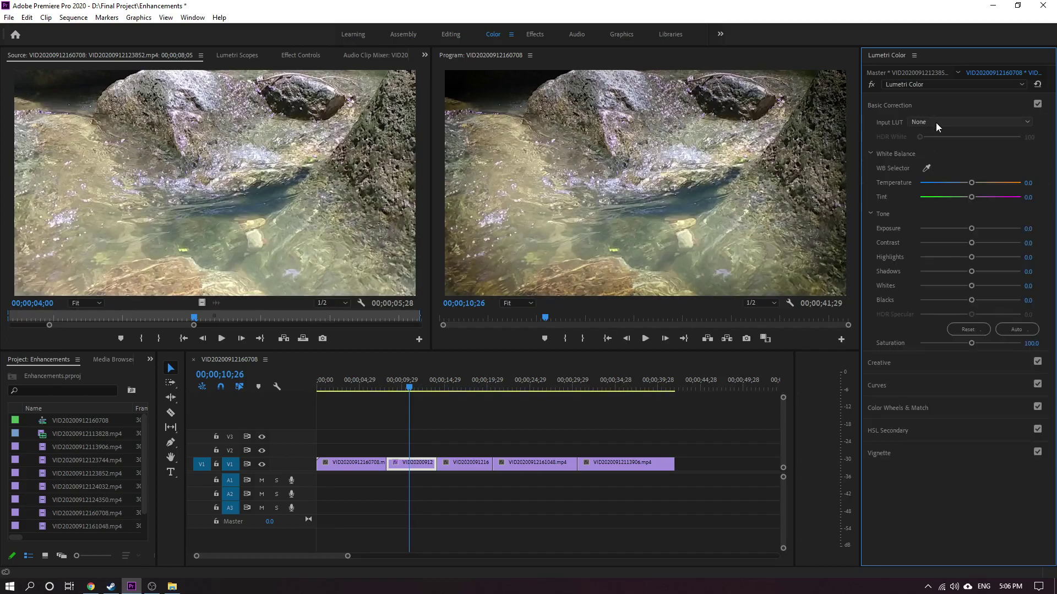
{"action": "left_click", "coordinate": [941, 121]}
{"action": "left_click", "coordinate": [941, 120]}
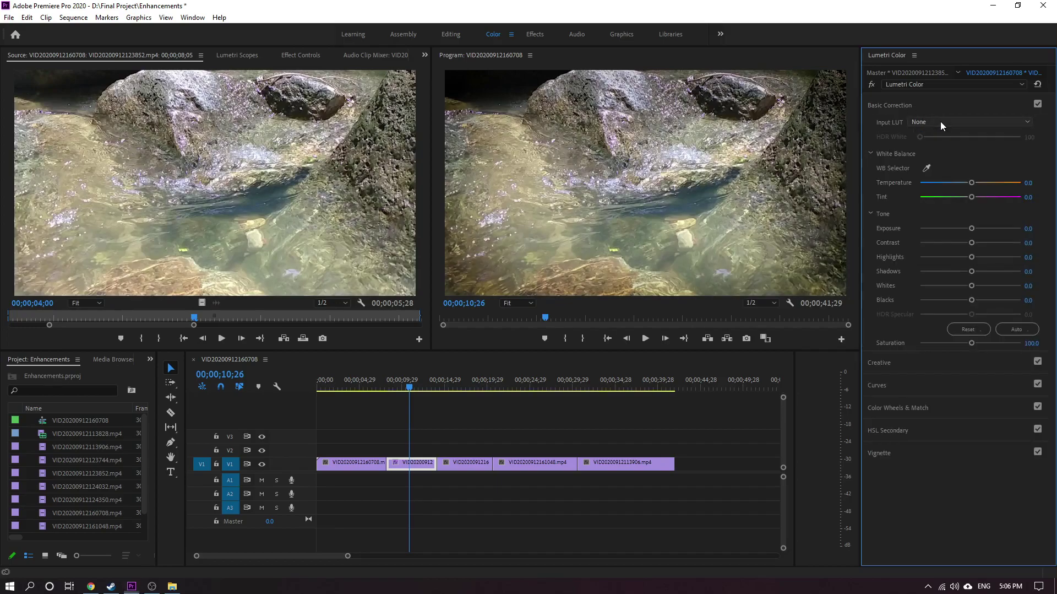
{"action": "left_click", "coordinate": [904, 107]}
Apply the SL BLUE COLD creative look to the second clip.
{"action": "left_click", "coordinate": [891, 128]}
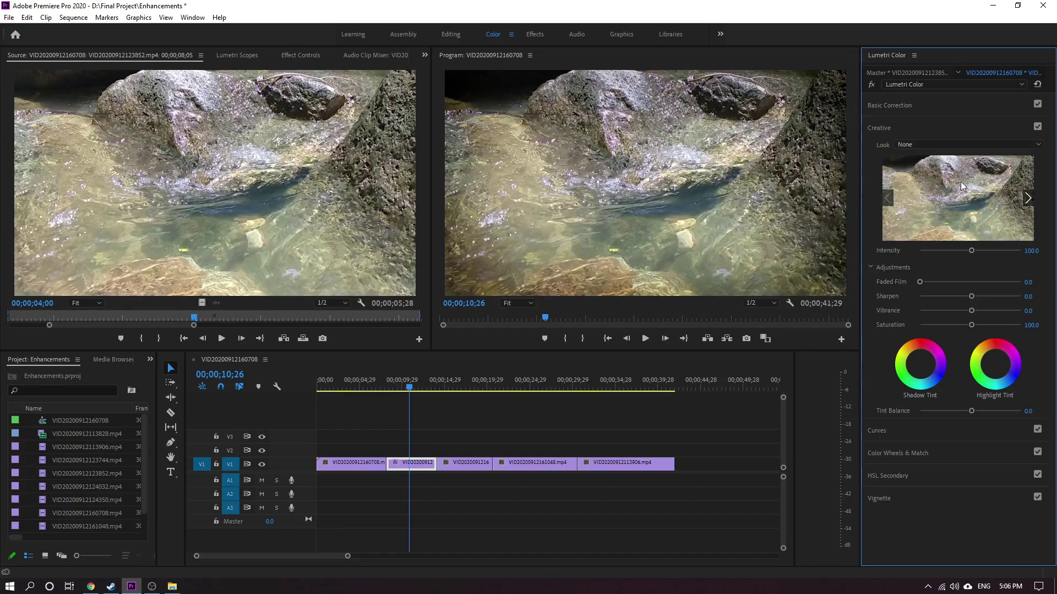
{"action": "left_click", "coordinate": [950, 144]}
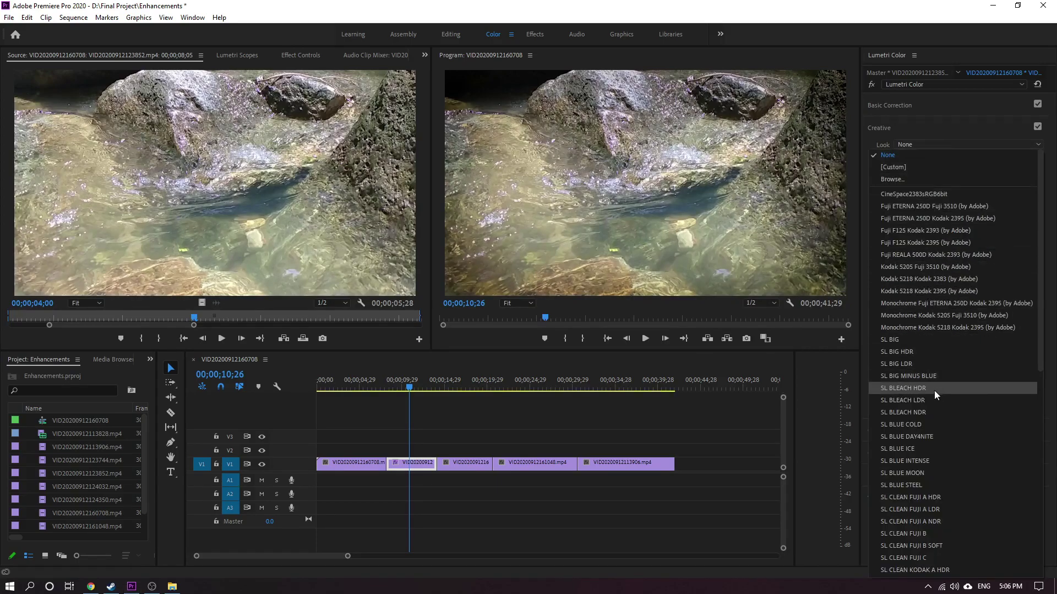
{"action": "left_click", "coordinate": [929, 430]}
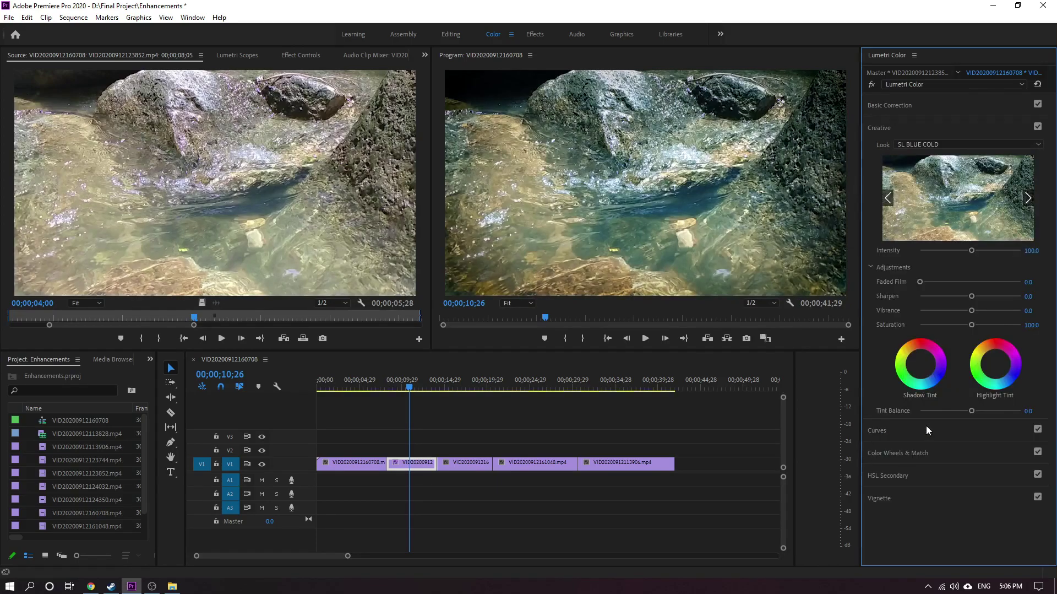